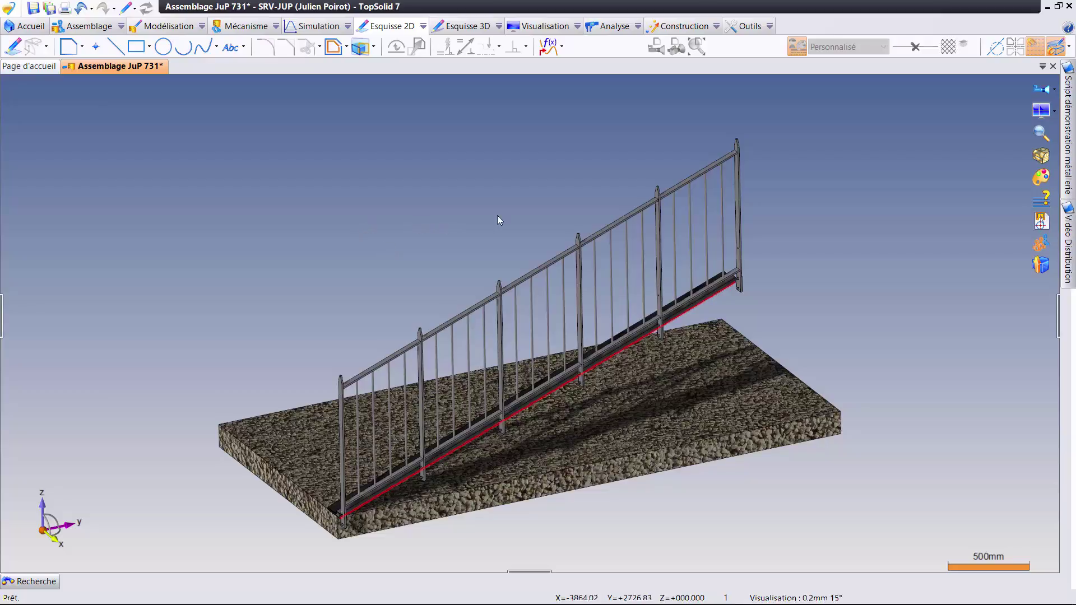
Inspect the rail edge, then open Distribution 1 for editing.
left_click(738, 287)
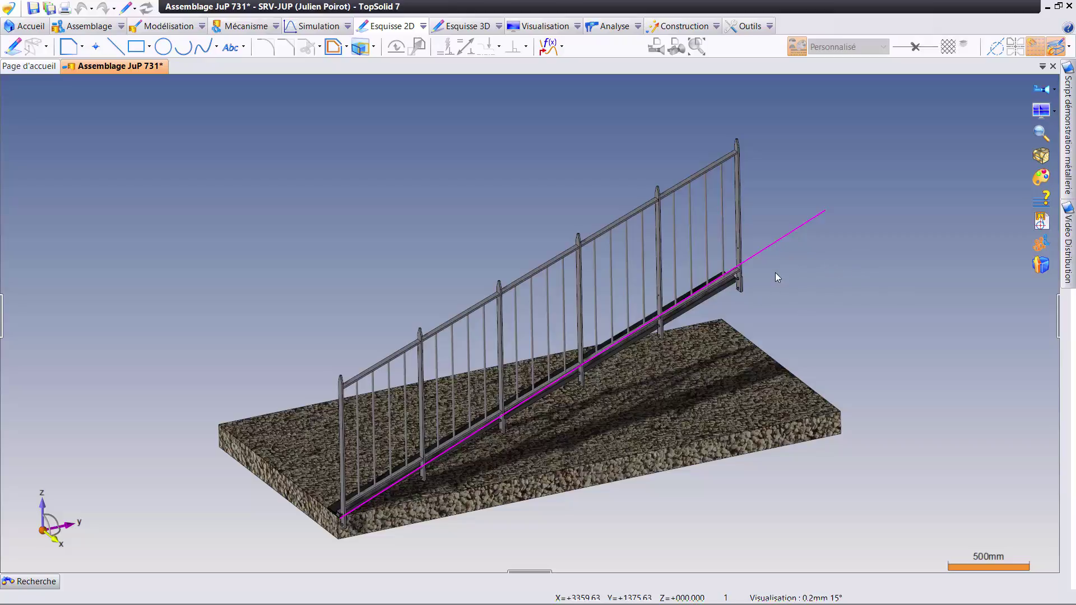
left_click(781, 297)
mouse_move(730, 311)
middle_mouse_down()
mouse_move(676, 305)
mouse_move(713, 308)
mouse_move(688, 317)
middle_mouse_up()
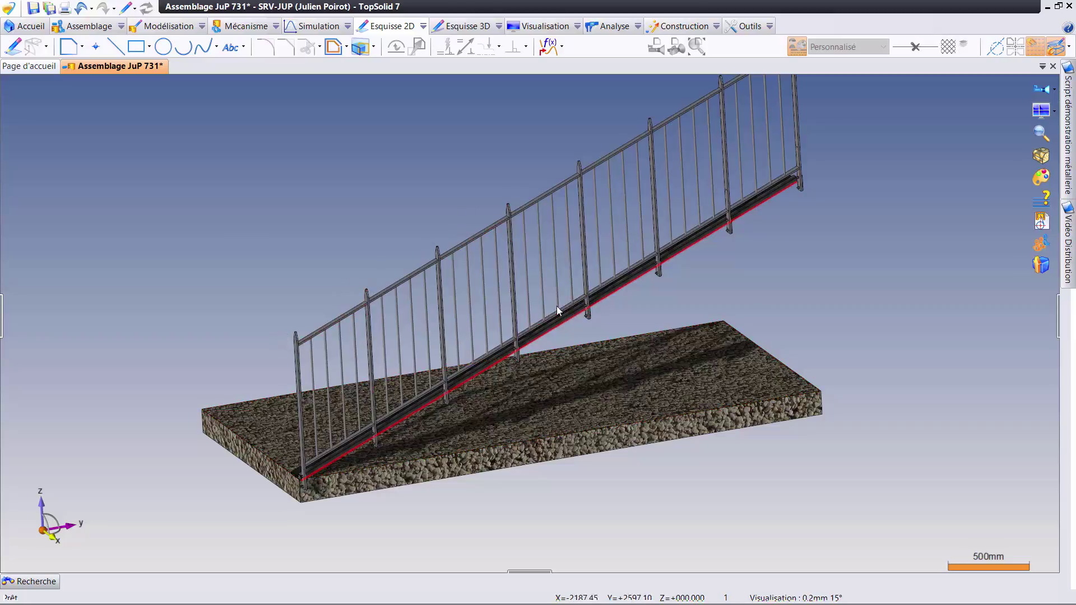
right_click(536, 200)
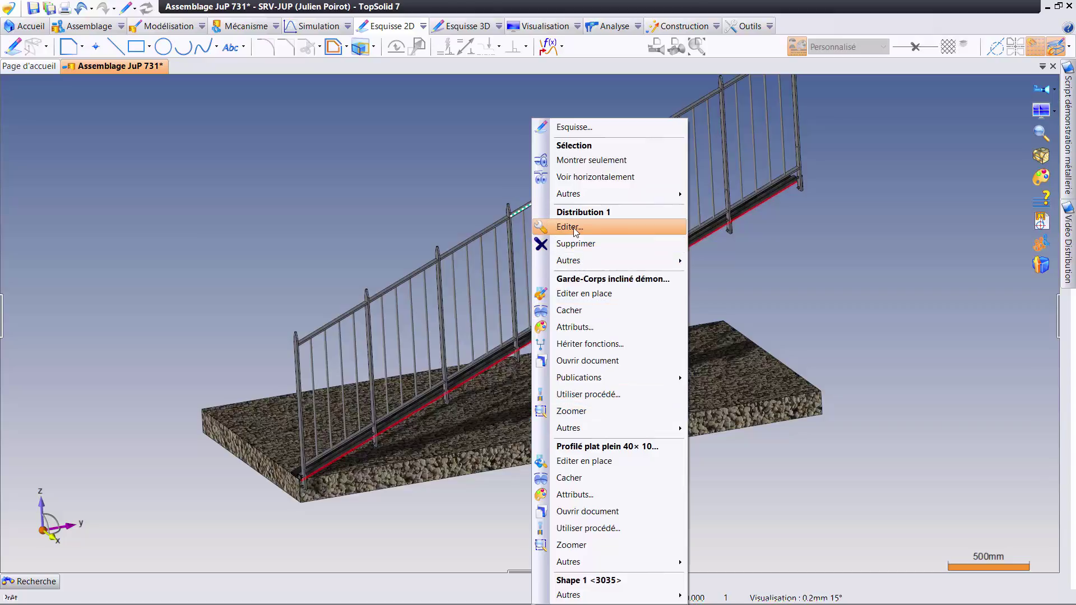
left_click(530, 200)
double_click(530, 201)
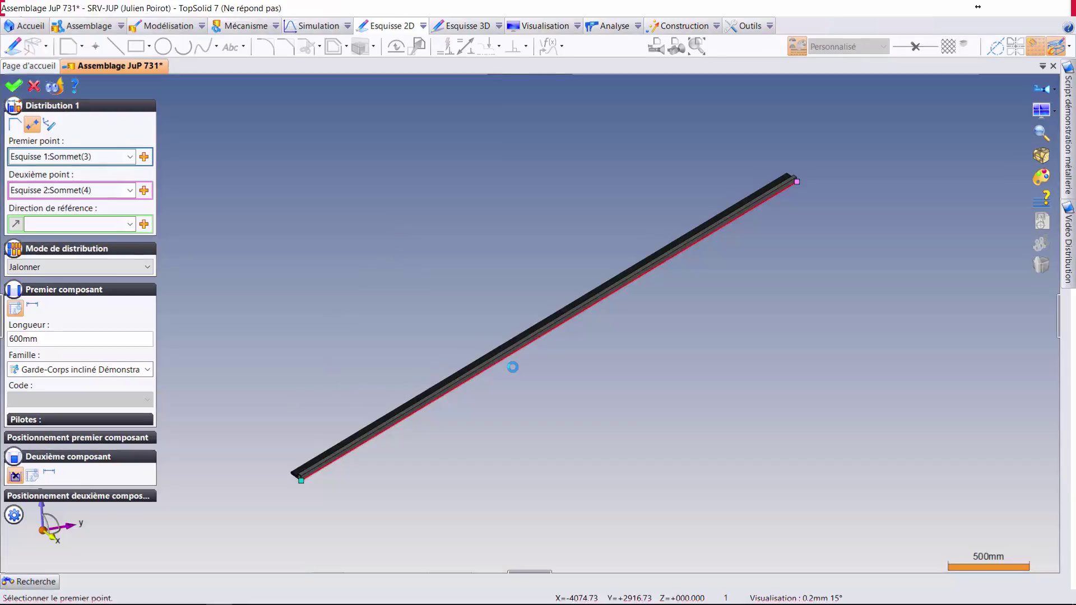
Add an exception making position 7 a plain 600mm empty gap.
right_click(552, 331)
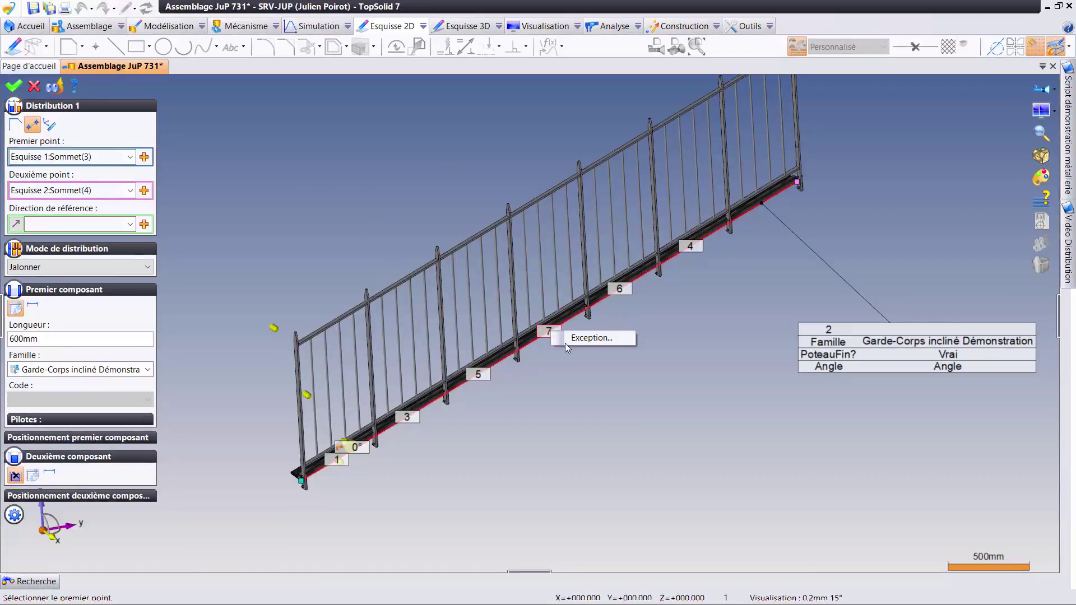
left_click(588, 344)
left_click(730, 150)
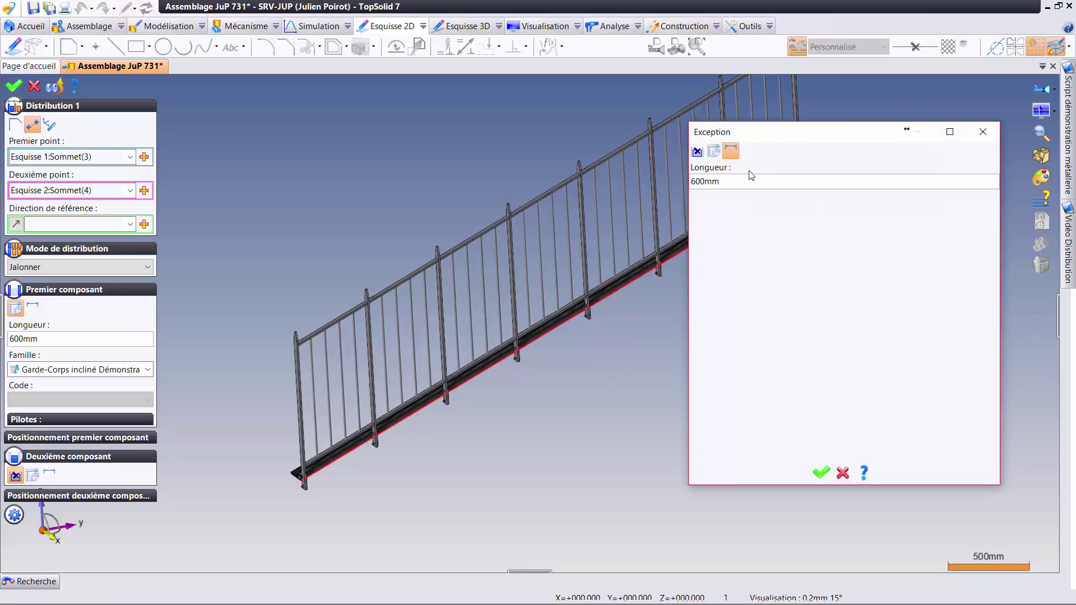
double_click(751, 181)
left_click(822, 474)
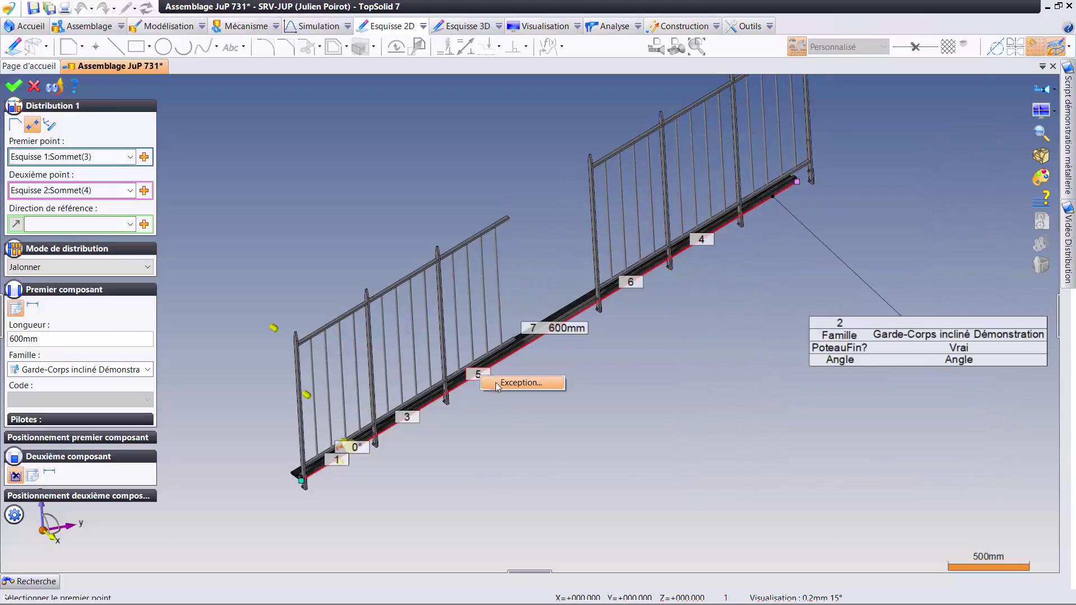
Add a position 5 exception with no length, using the Garde-Corps incliné Démonstration family.
left_click(477, 375)
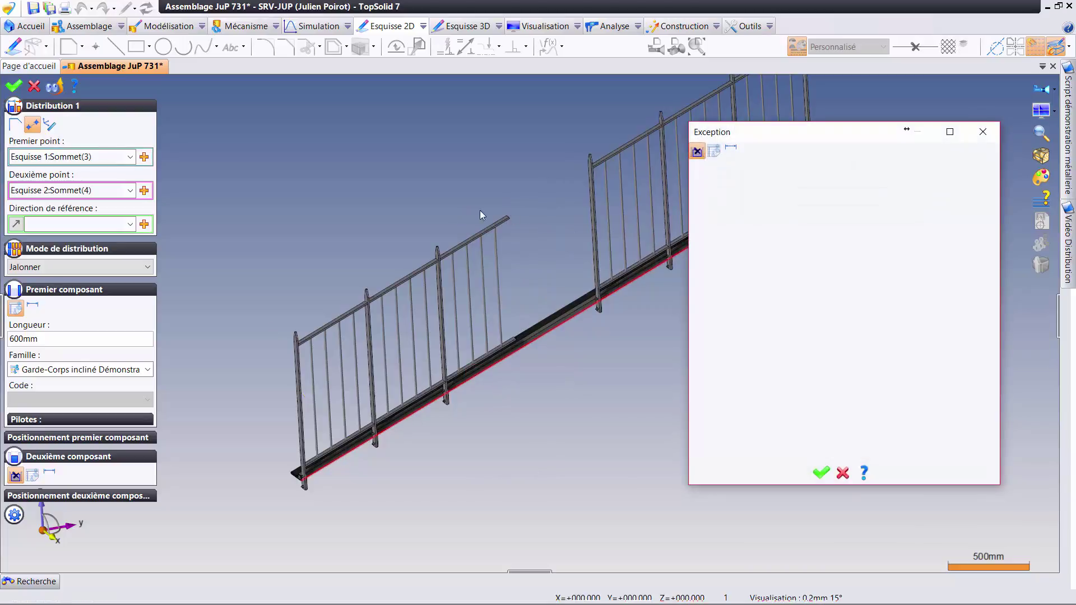
left_click(713, 153)
double_click(733, 185)
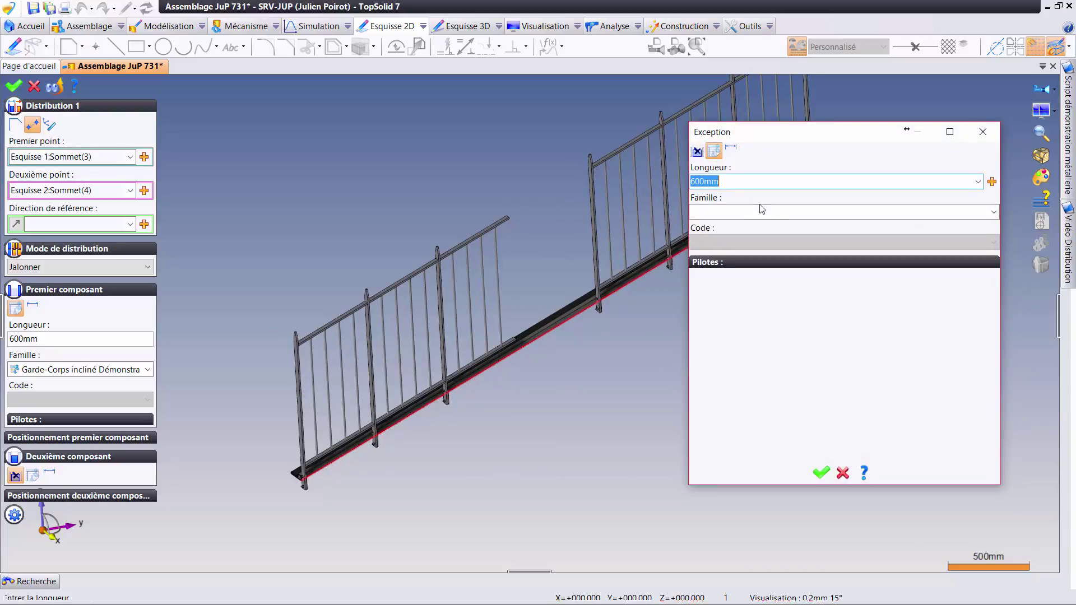
key("BackSpace")
left_click(765, 212)
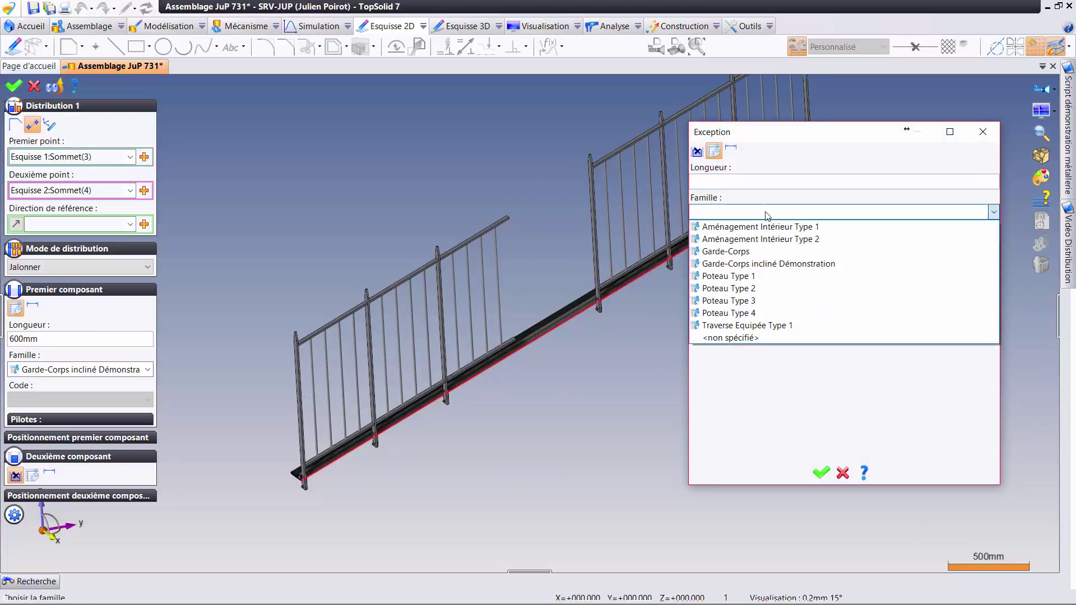
left_click(767, 263)
Make position 5 end with a post, link its angle to Angle, and validate the distribution.
left_click(699, 304)
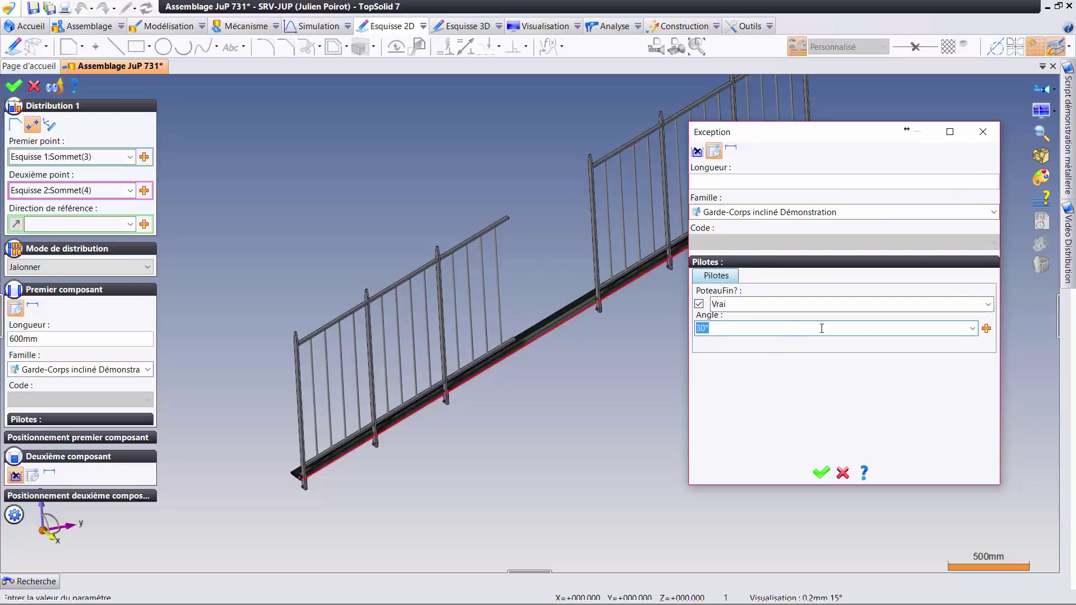
left_click(972, 329)
left_click(829, 340)
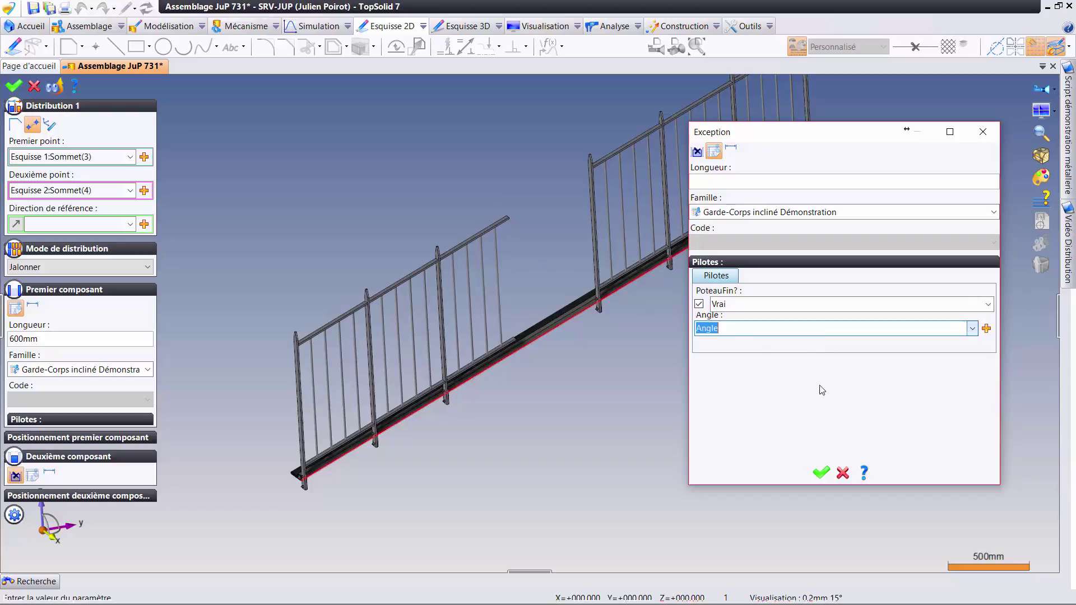
left_click(821, 472)
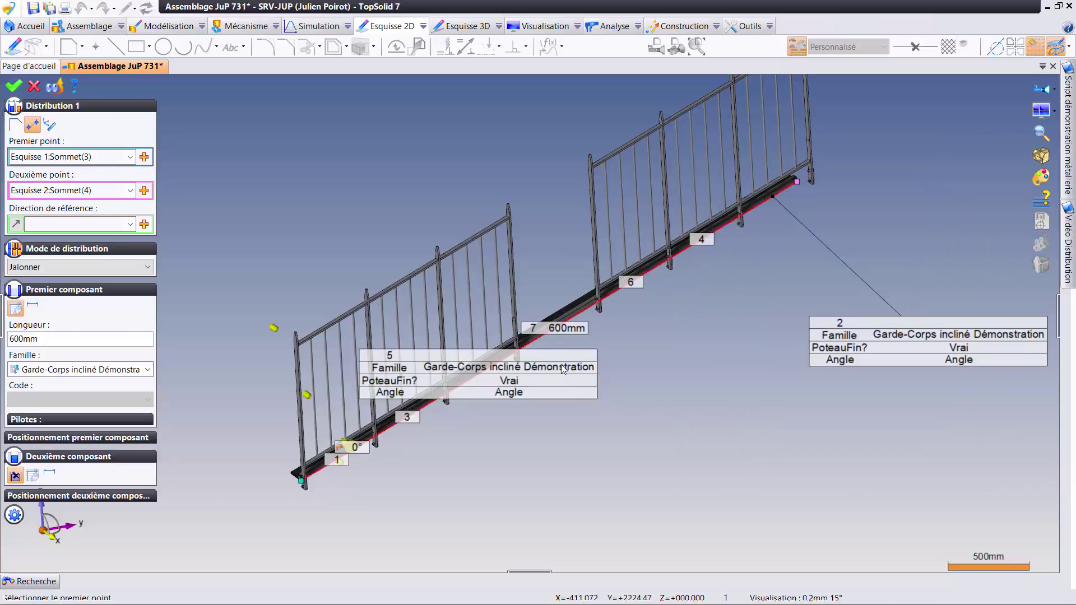
right_click(464, 171)
left_click(489, 175)
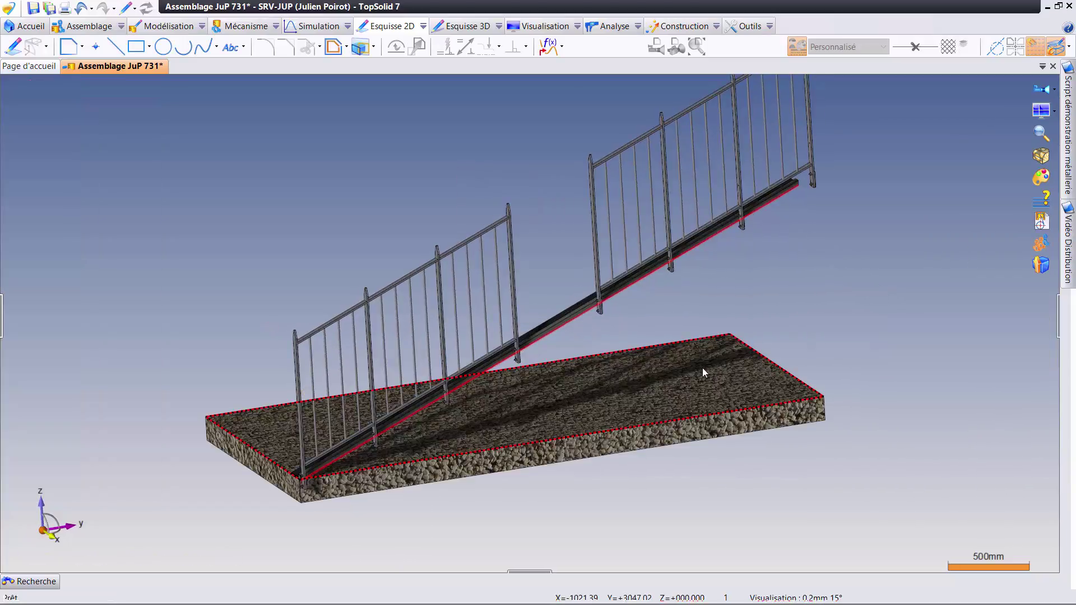
Close the railing assembly, answering the save prompt, and close the Script démonstration métallerie project.
middle_click_drag(394, 188, 261, 155)
middle_click(125, 66)
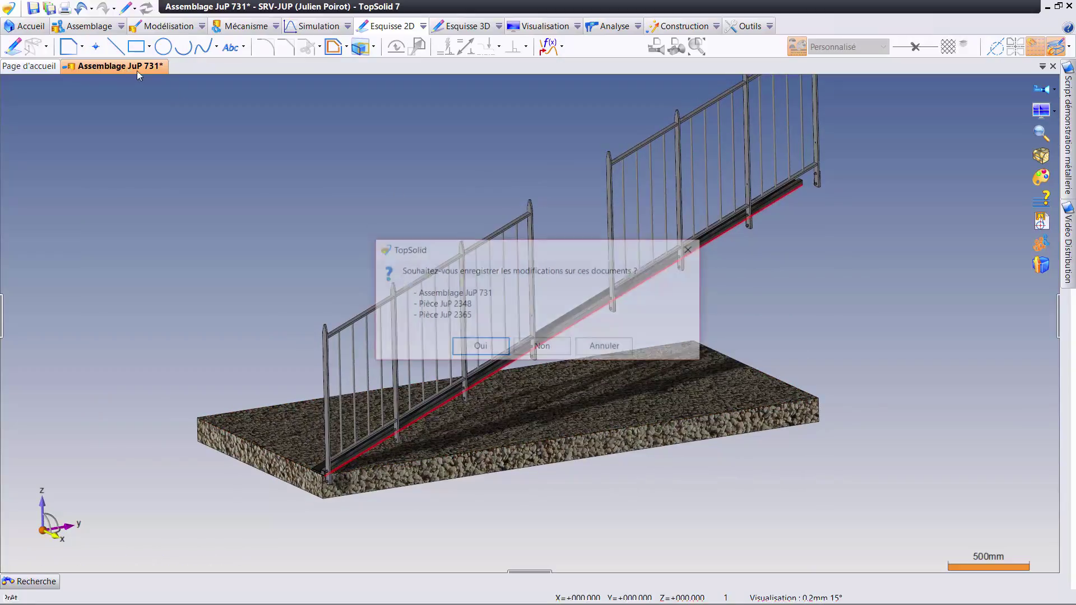
left_click(543, 348)
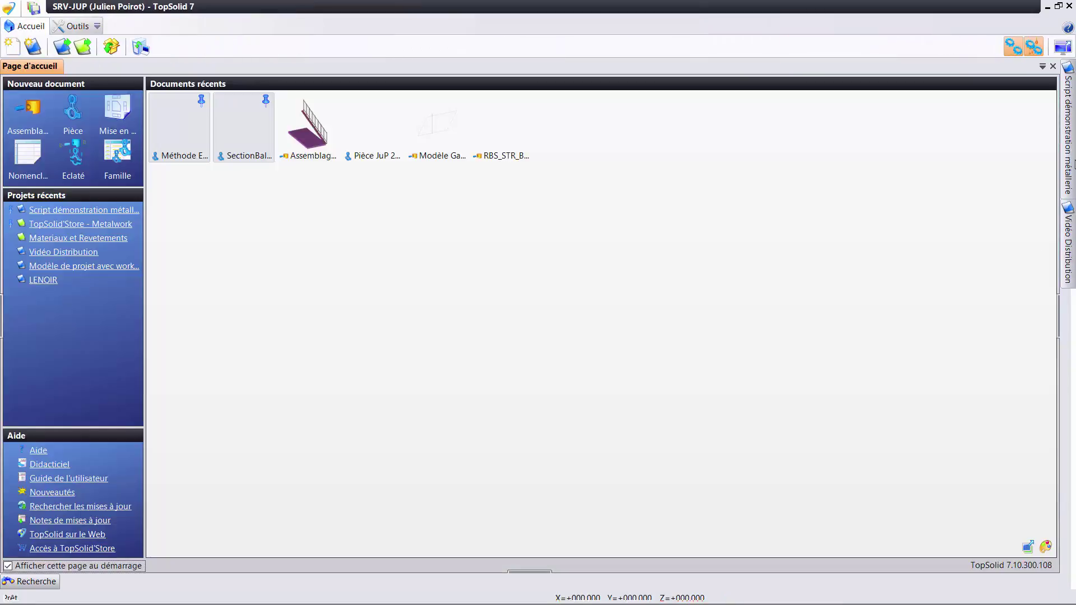
middle_click(1075, 162)
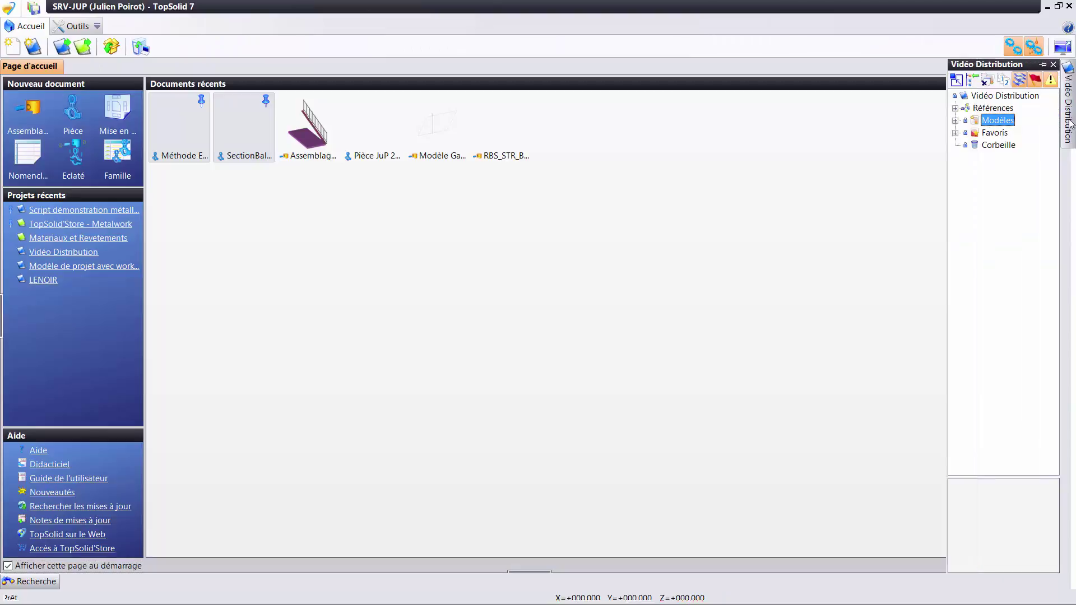
Add a new part named Pièce to the Vidéo Distribution project.
right_click(1005, 95)
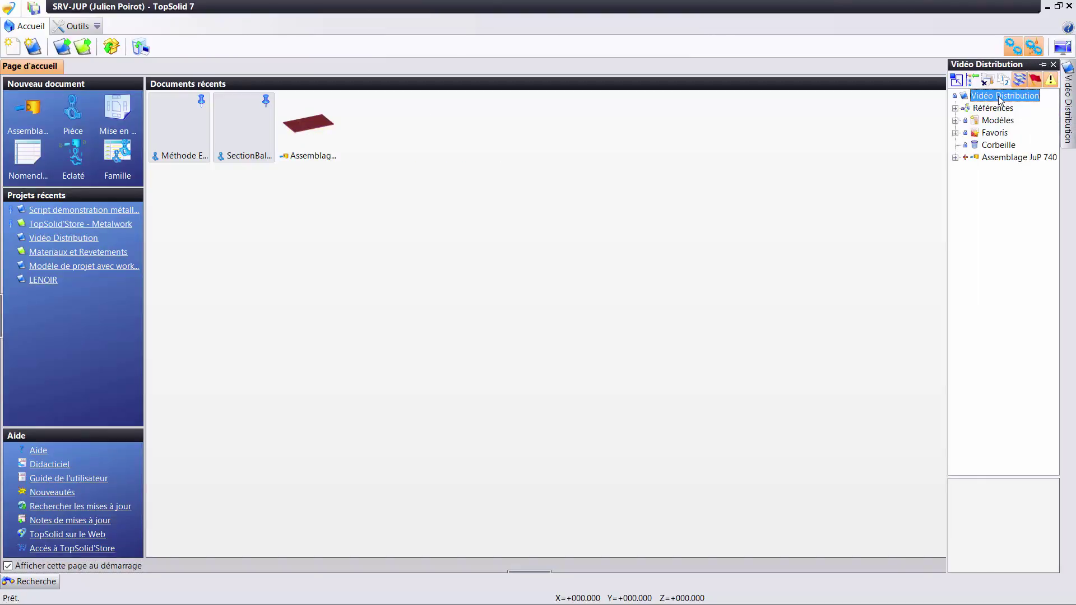
left_click(642, 291)
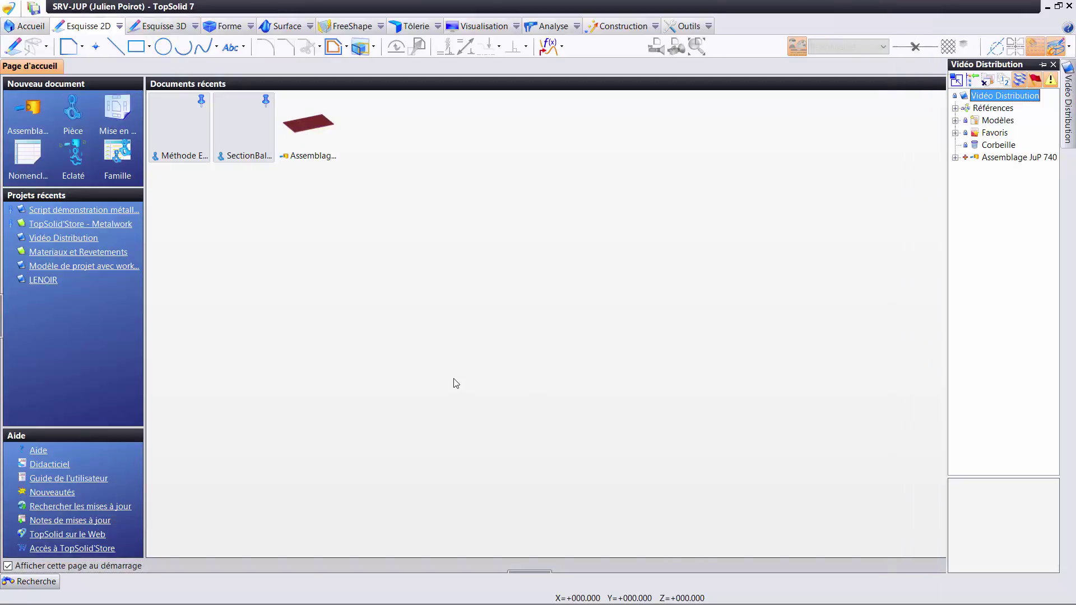
type("Pièce")
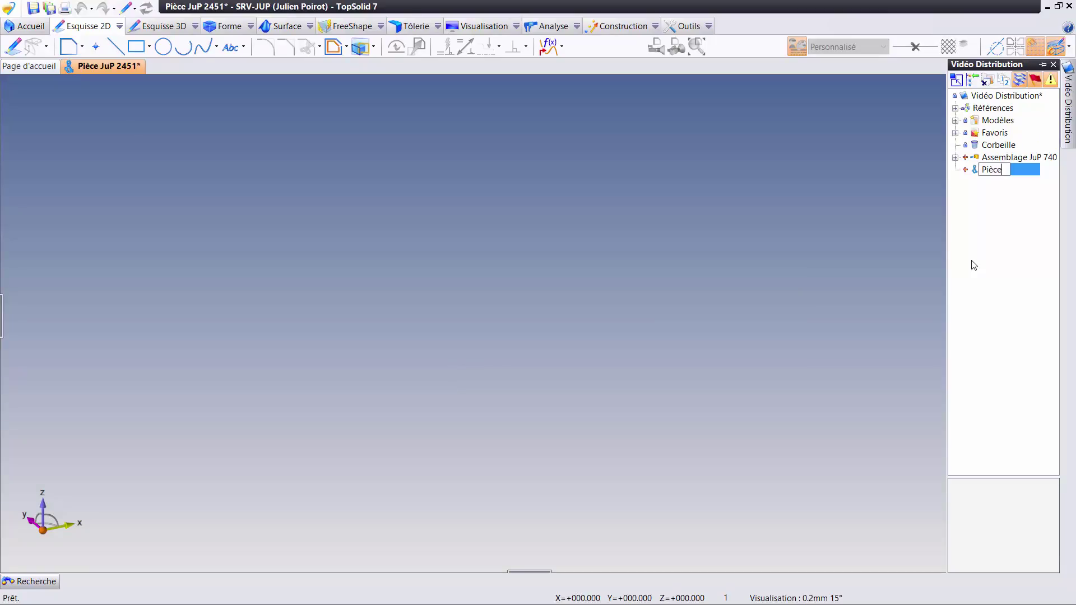
key("Return")
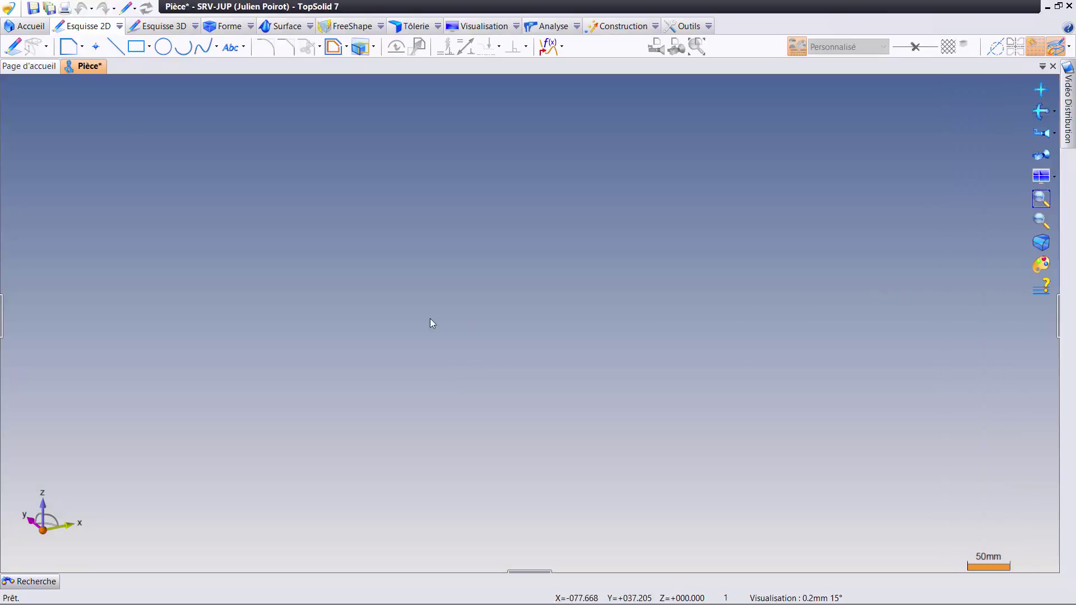
Start a 2D sketch in the part and draw a rectangle from near the origin.
left_click(68, 47)
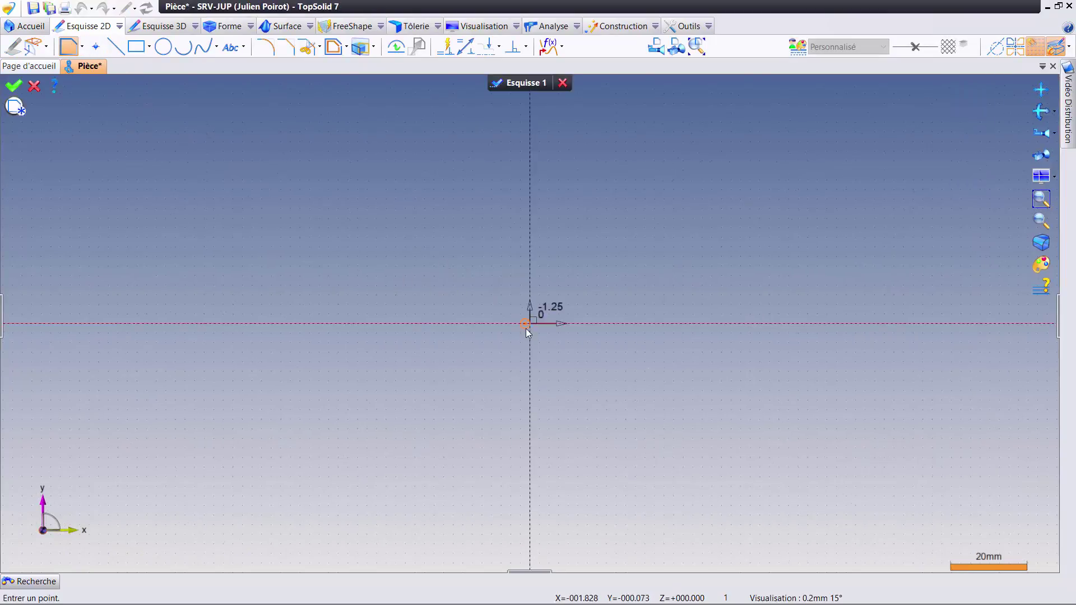
left_click(136, 47)
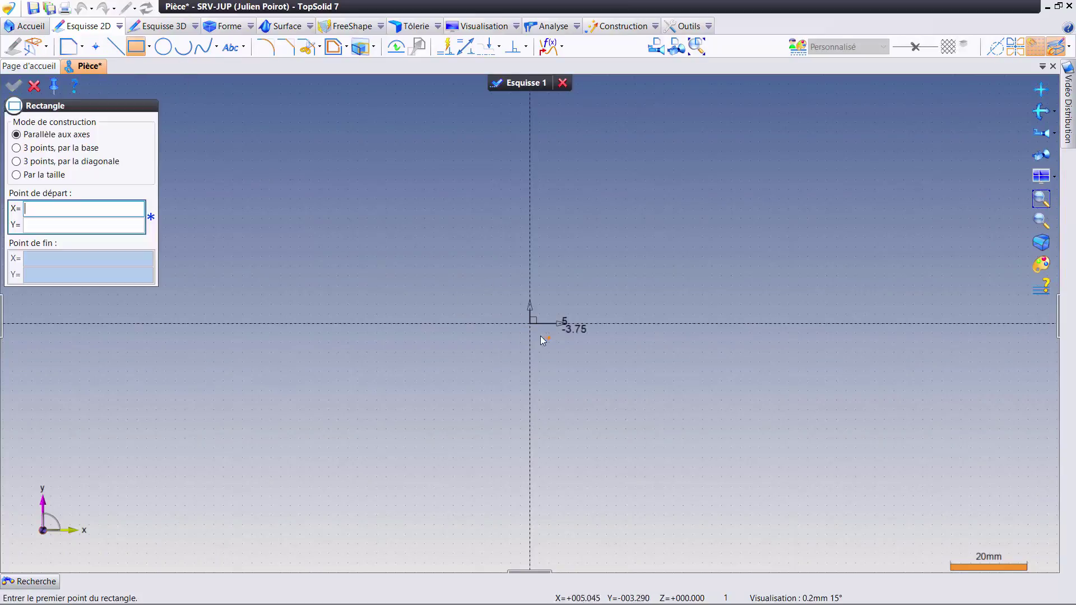
left_click(491, 323)
scroll(471, 476, "down", 8)
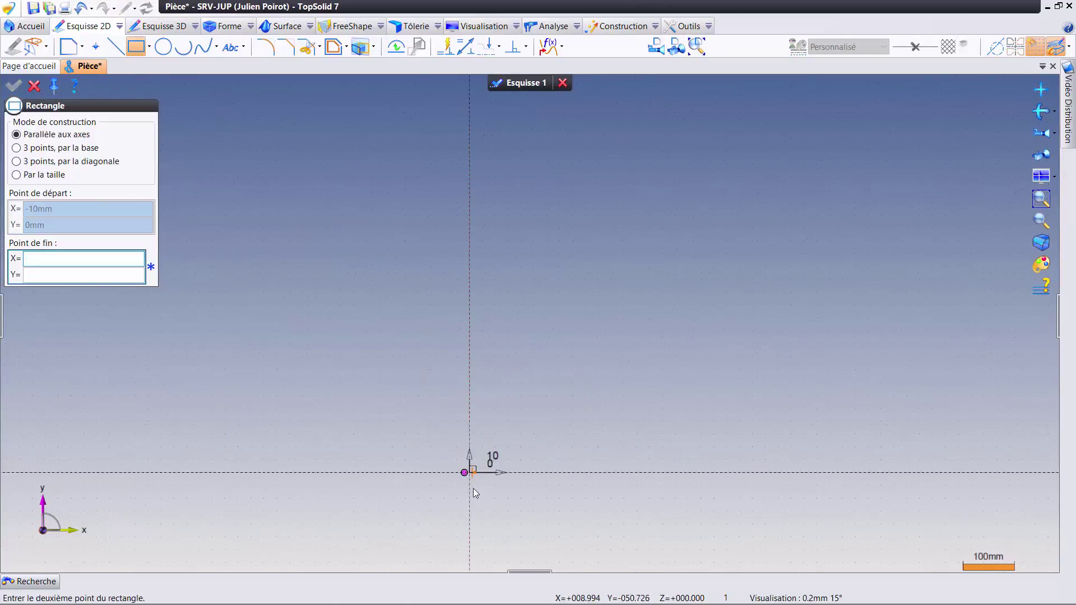
left_click(489, 320)
scroll(500, 438, "up", 3)
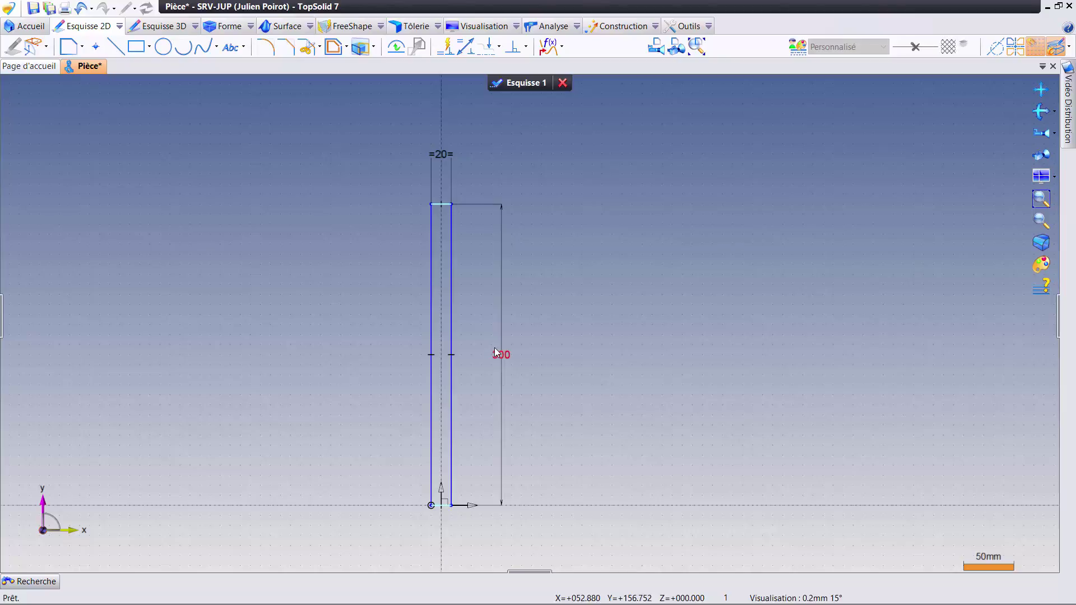
Drive the rectangle's height with Hauteur=2000 and width with Largeur=60, then extrude the sketch.
double_click(495, 352)
type("Hauteur=2000")
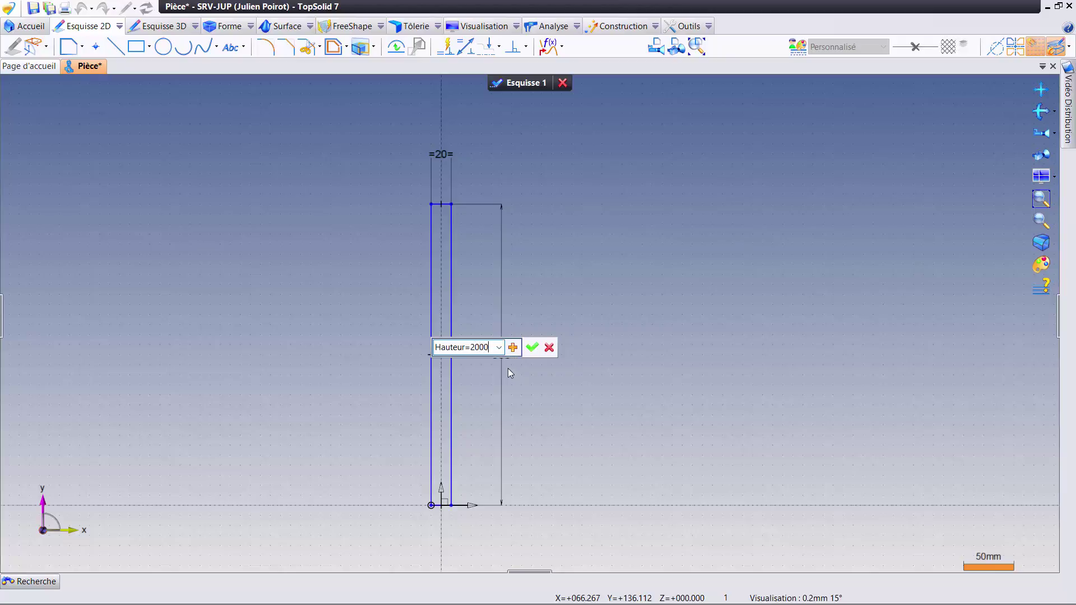
key("Return")
scroll(503, 370, "down", 4)
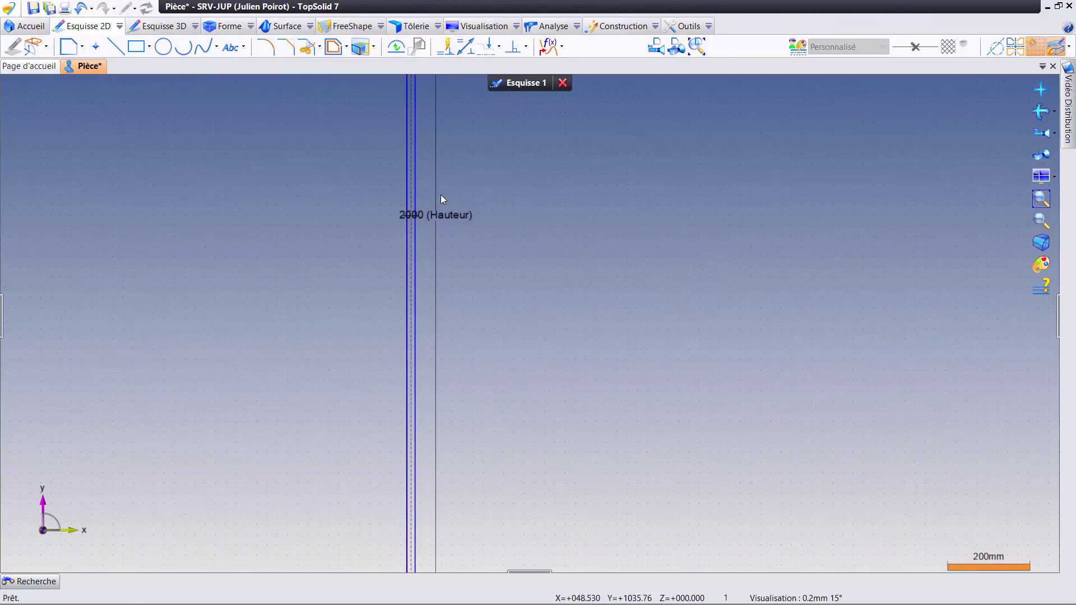
scroll(425, 445, "down", 2)
scroll(429, 446, "down", 2)
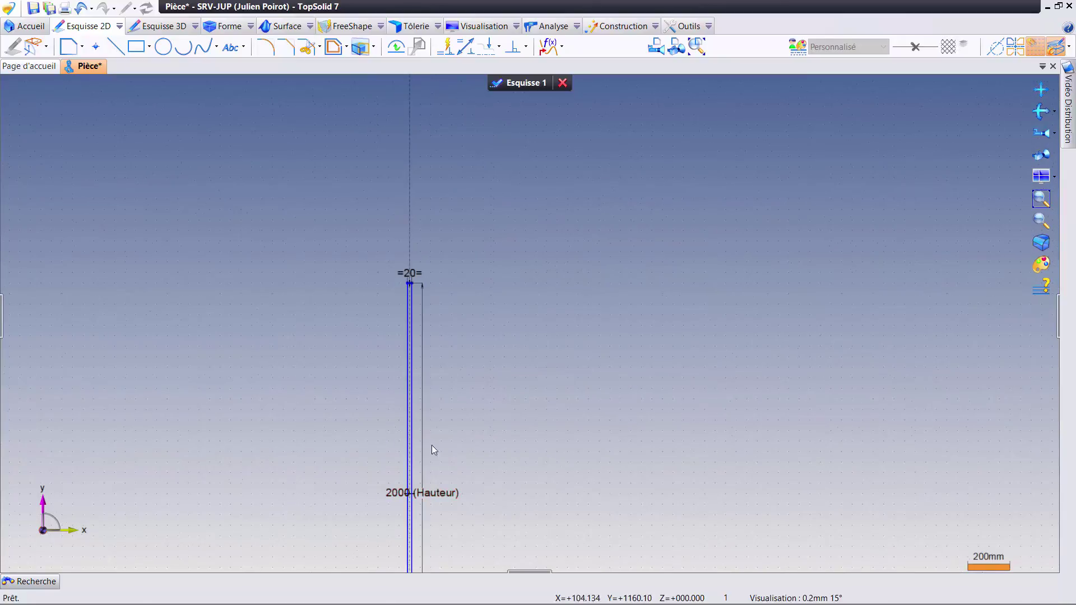
left_click(413, 272)
type("Lar")
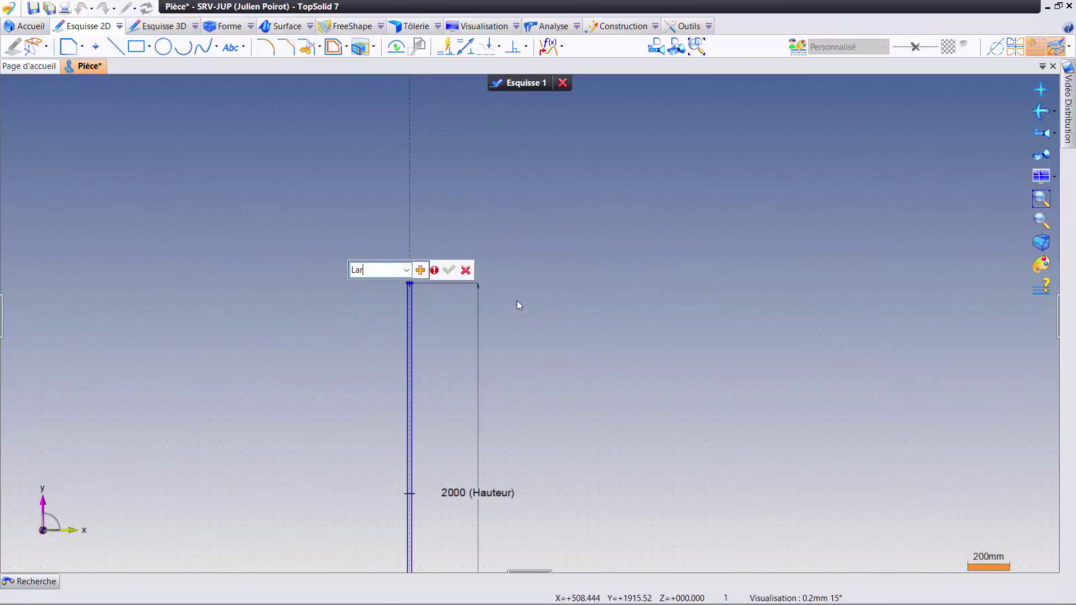
type("geur=")
type("60")
key("Return")
right_click(542, 363)
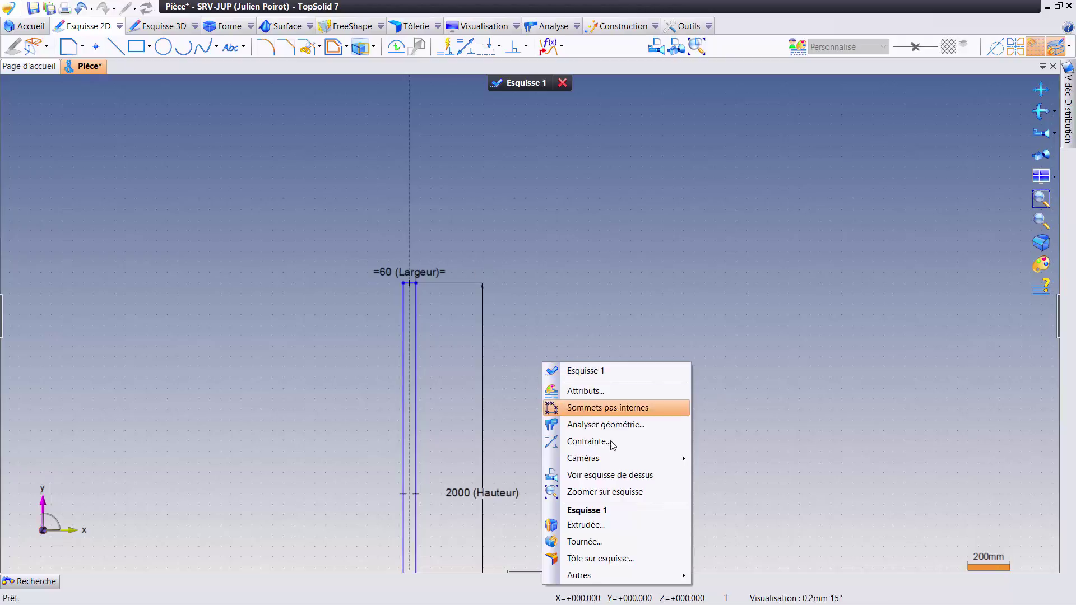
left_click(585, 525)
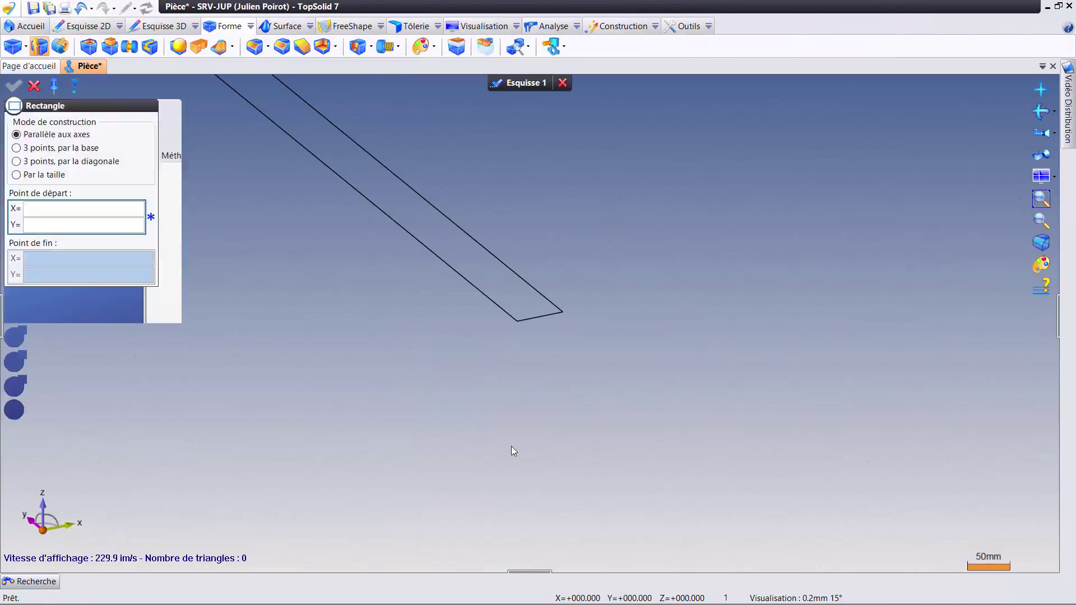
Centre the bar extrusion and drive its thickness with a 30mm Epaisseur parameter.
left_click(12, 237)
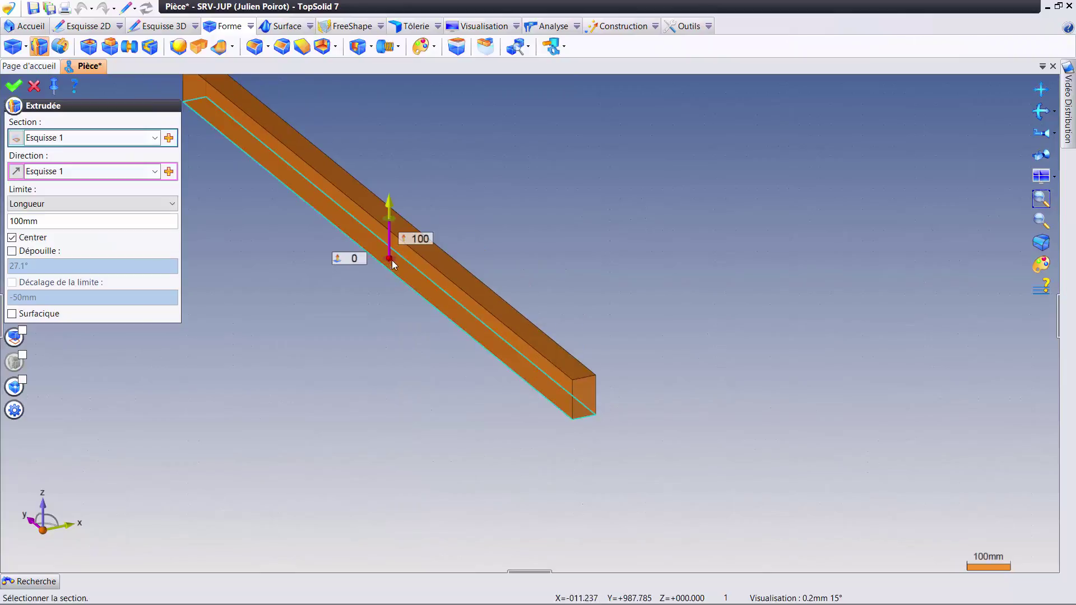
left_click_drag(390, 238, 391, 251)
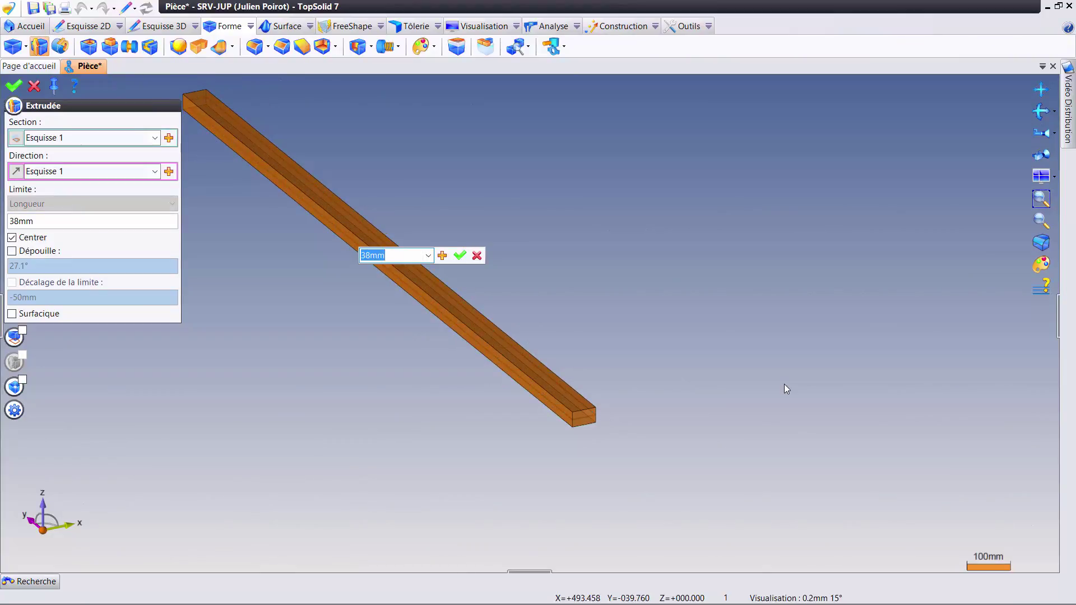
type("Epaisseur=")
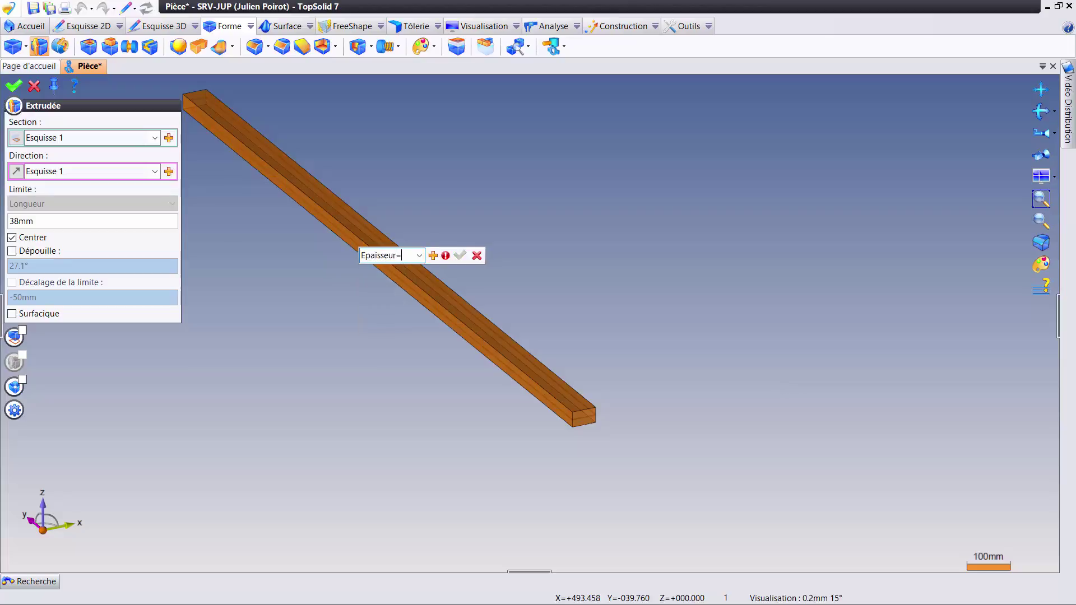
key("Return")
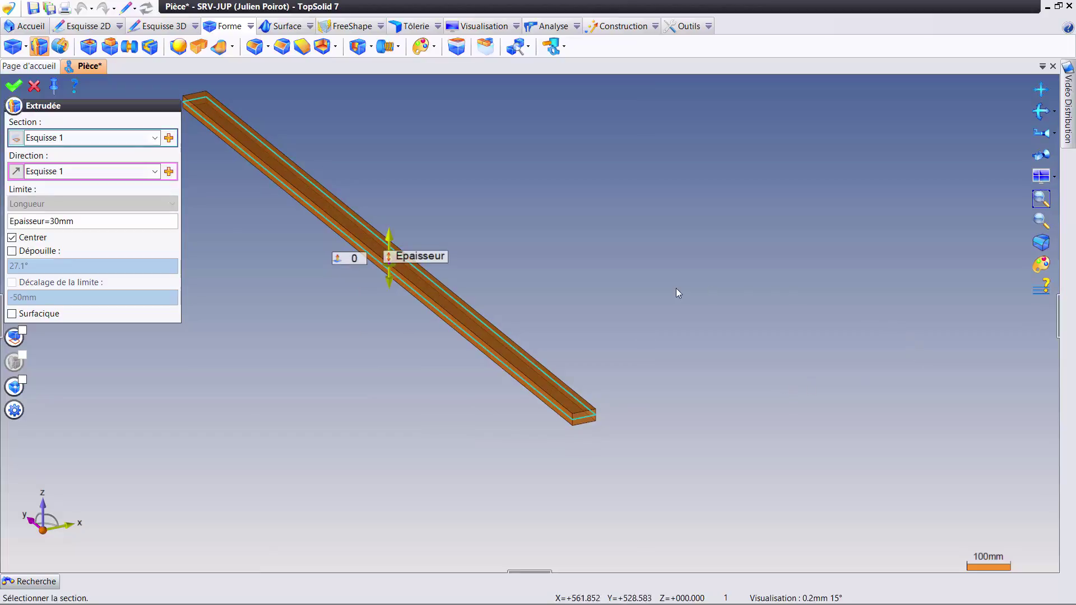
key("Escape")
scroll(607, 290, "down", 2)
mouse_move(566, 377)
middle_mouse_down()
mouse_move(536, 456)
mouse_move(499, 453)
middle_mouse_up()
scroll(505, 404, "down", 2)
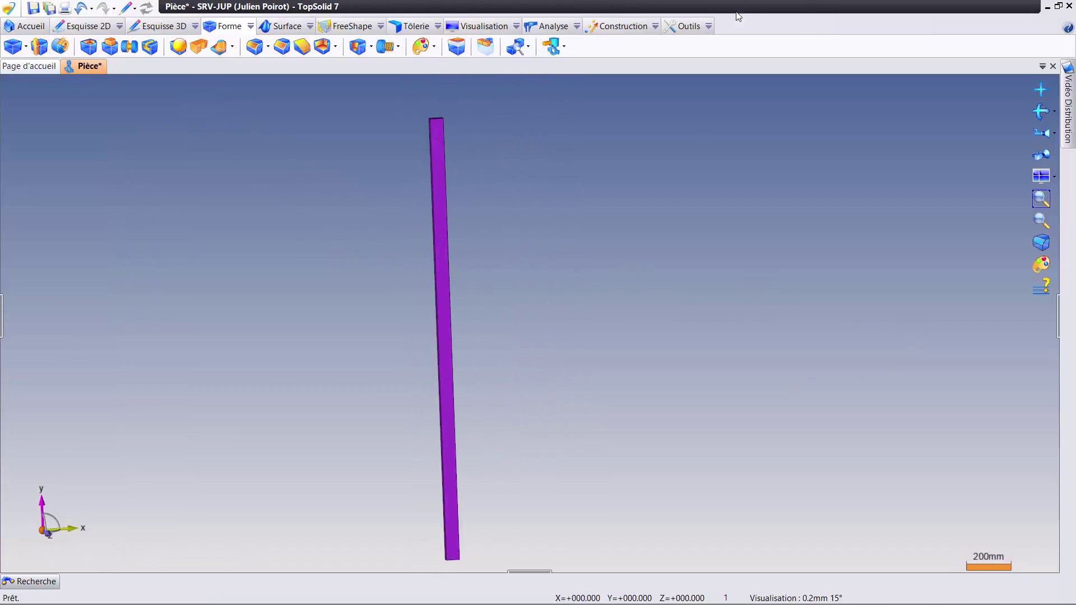
left_click(709, 27)
mouse_move(747, 200)
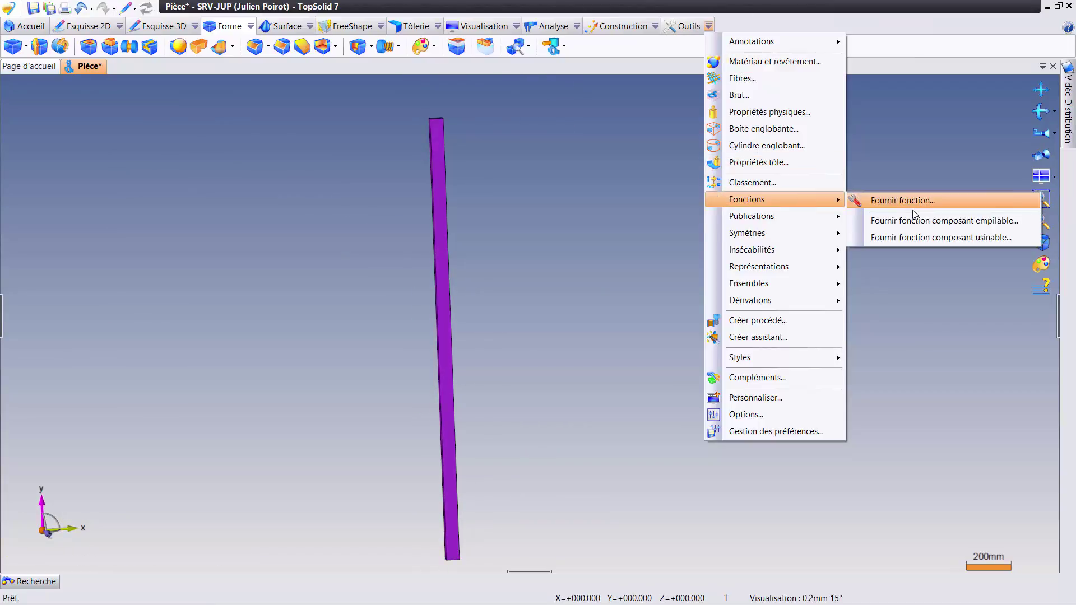
Start providing the Composant distribuable function for the bar.
left_click(911, 208)
left_click(72, 136)
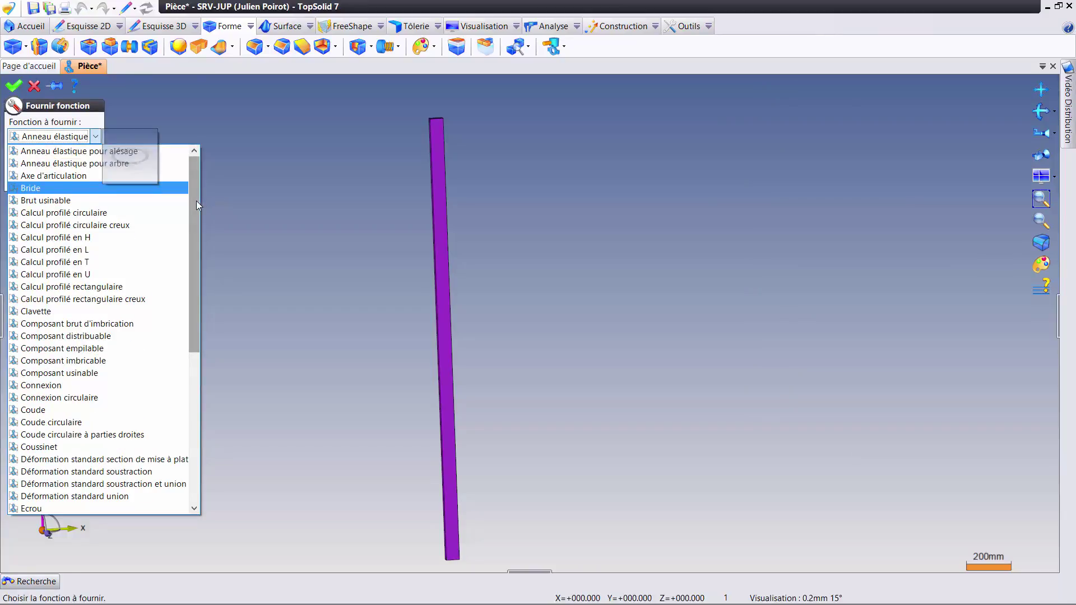
scroll(190, 218, "down", 1)
left_click(94, 299)
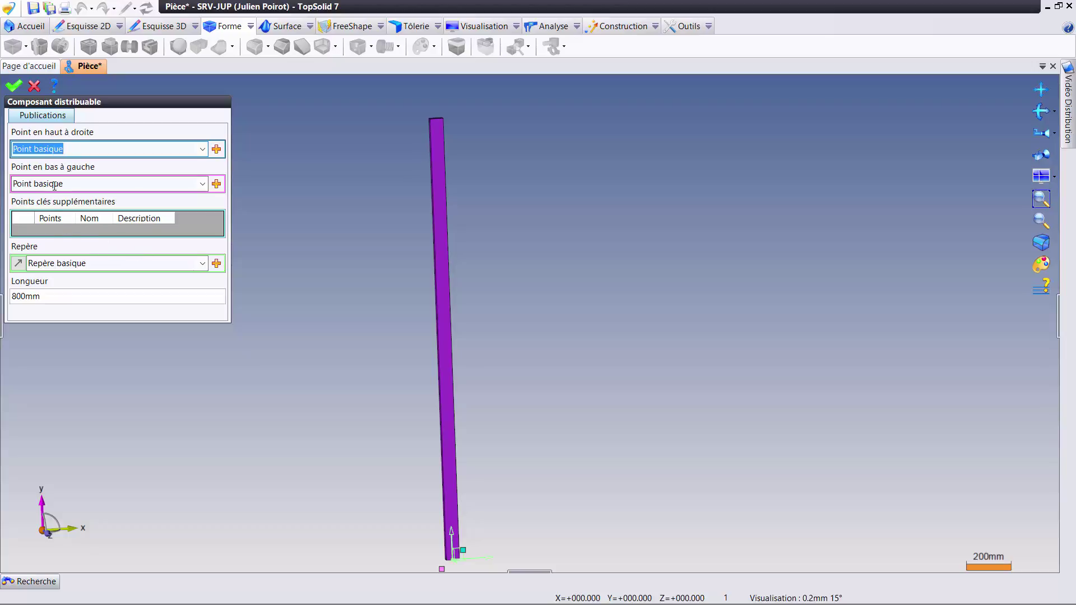
left_click(54, 185)
left_click(77, 265)
Create a new frame by point and two directions, with its origin at the absolute frame.
middle_click_drag(293, 357, 274, 312)
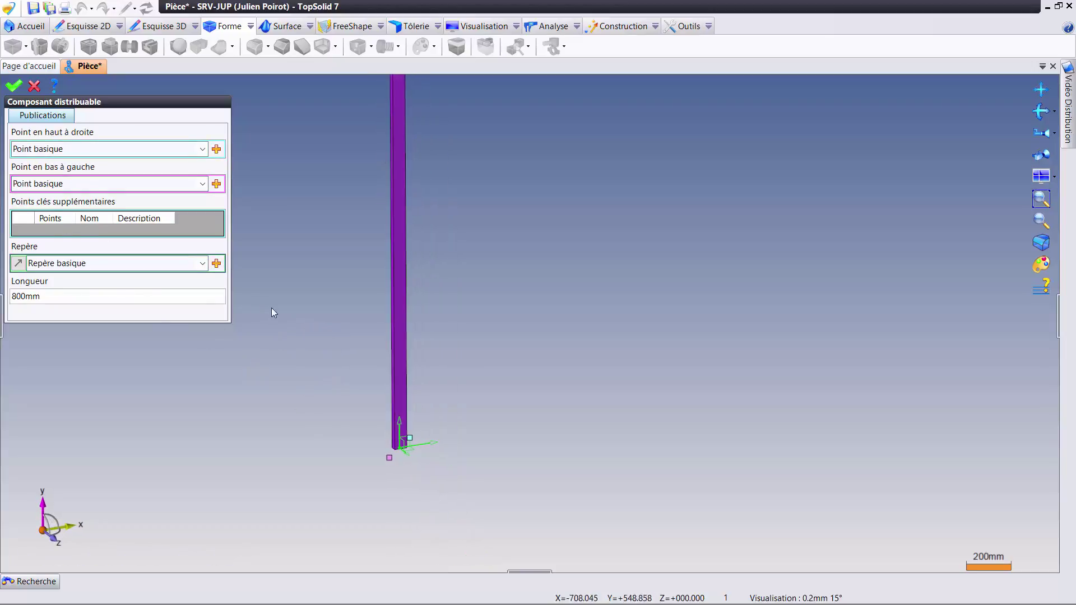
left_click(216, 263)
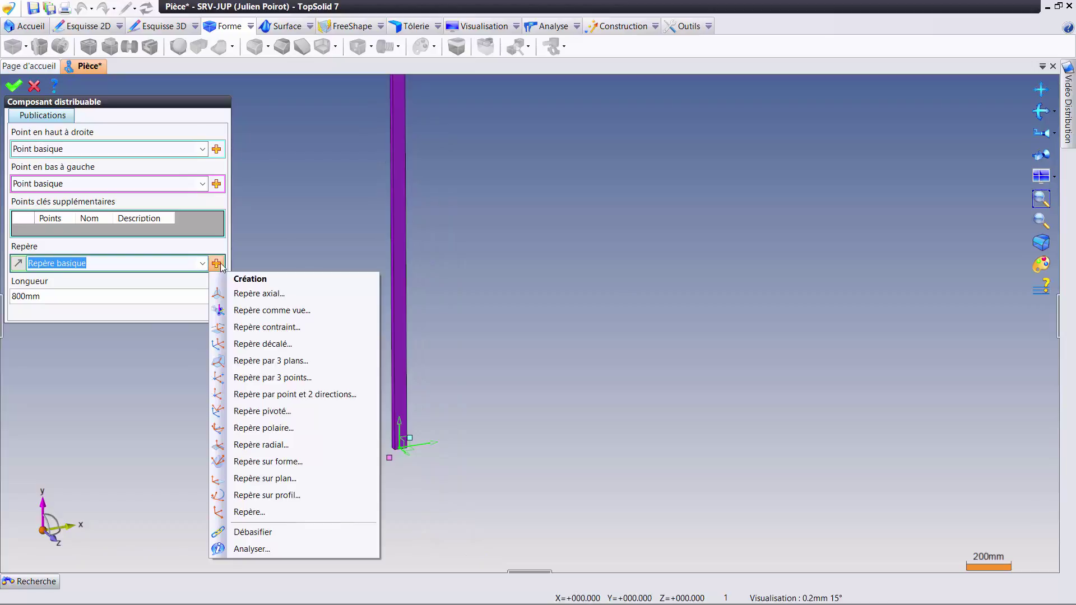
left_click(312, 400)
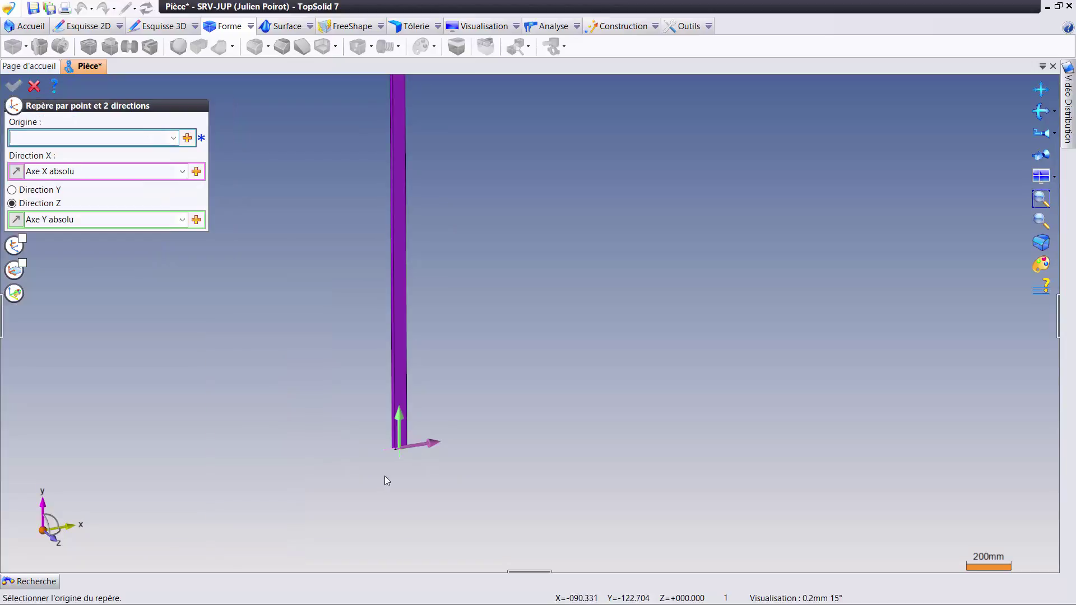
scroll(387, 473, "up", 3)
scroll(394, 465, "up", 2)
left_click(173, 138)
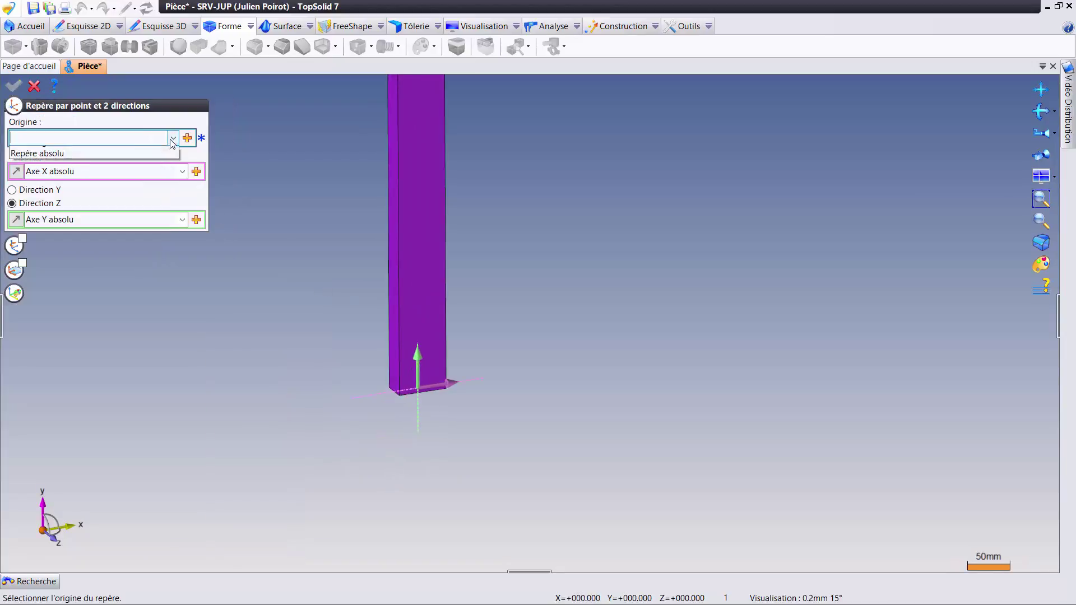
left_click(95, 163)
Point the frame's X direction along -Z and its Z direction along absolute X, and confirm it.
left_click(127, 174)
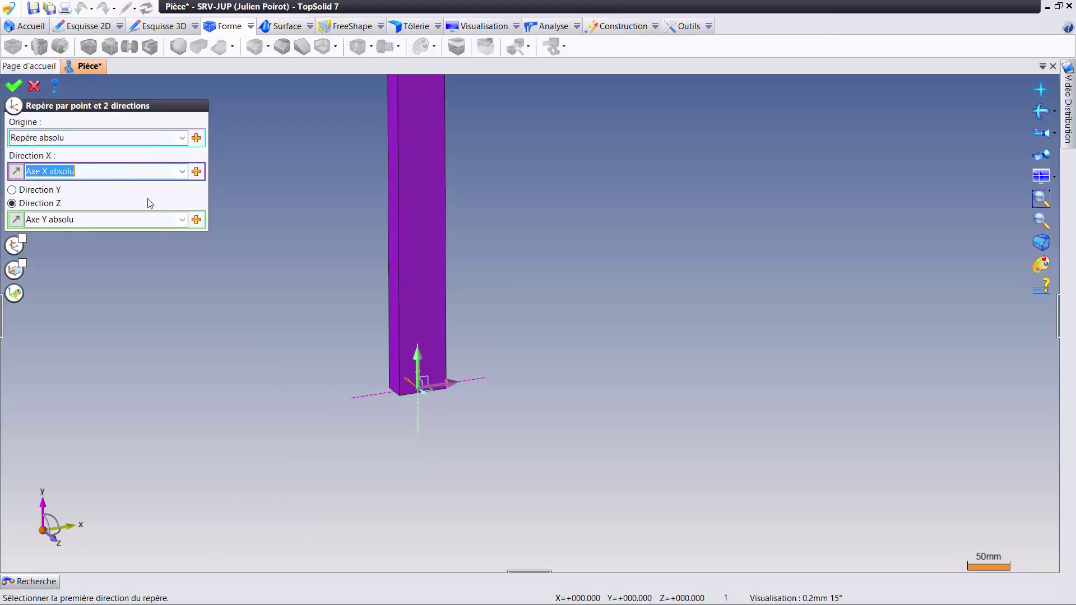
left_click(182, 172)
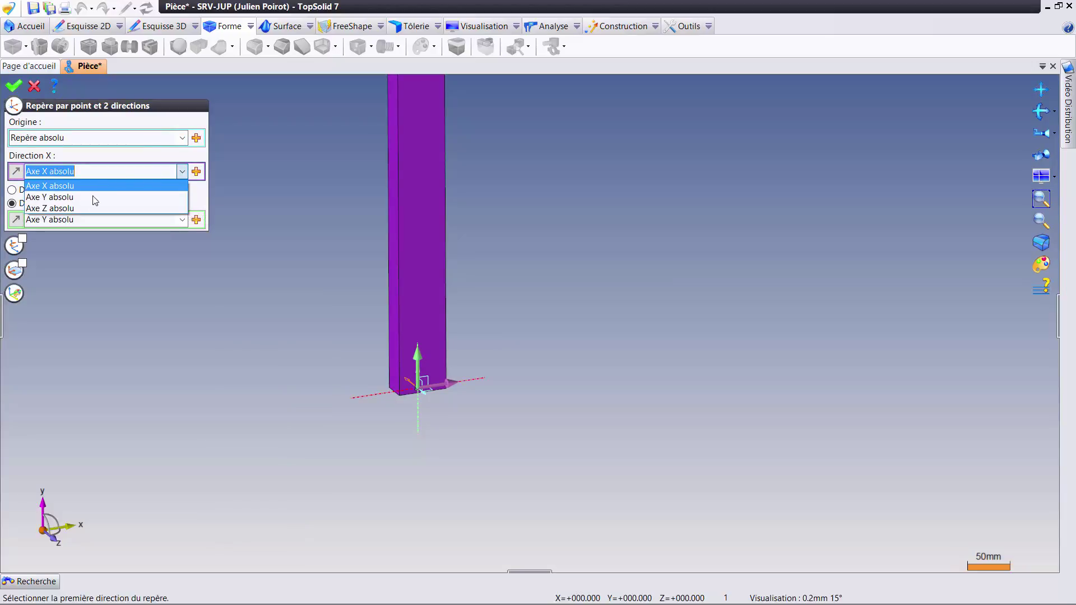
left_click(91, 202)
left_click(20, 173)
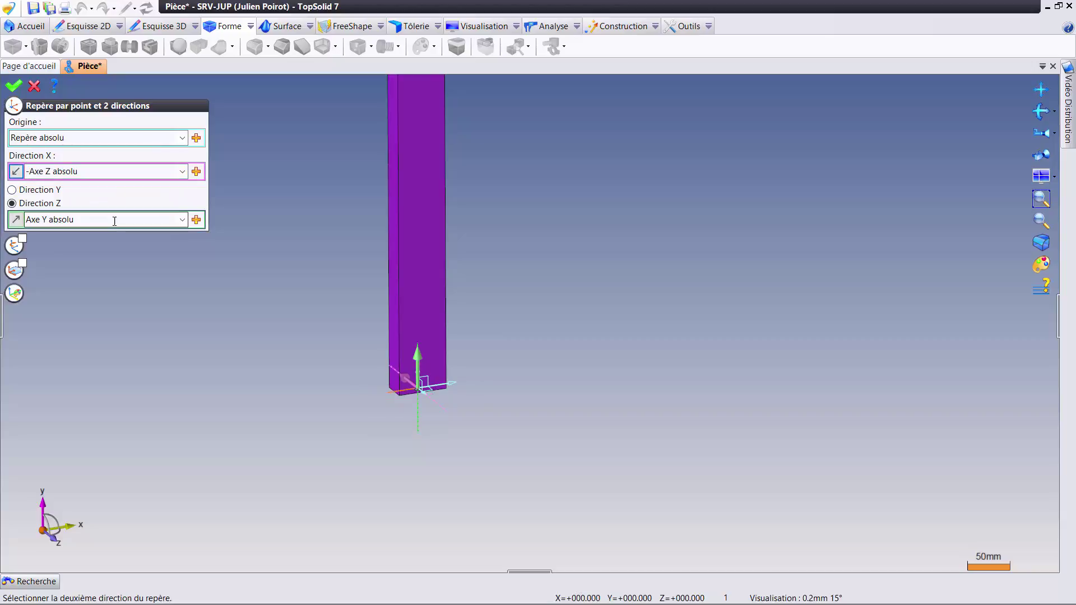
left_click(158, 221)
left_click(182, 219)
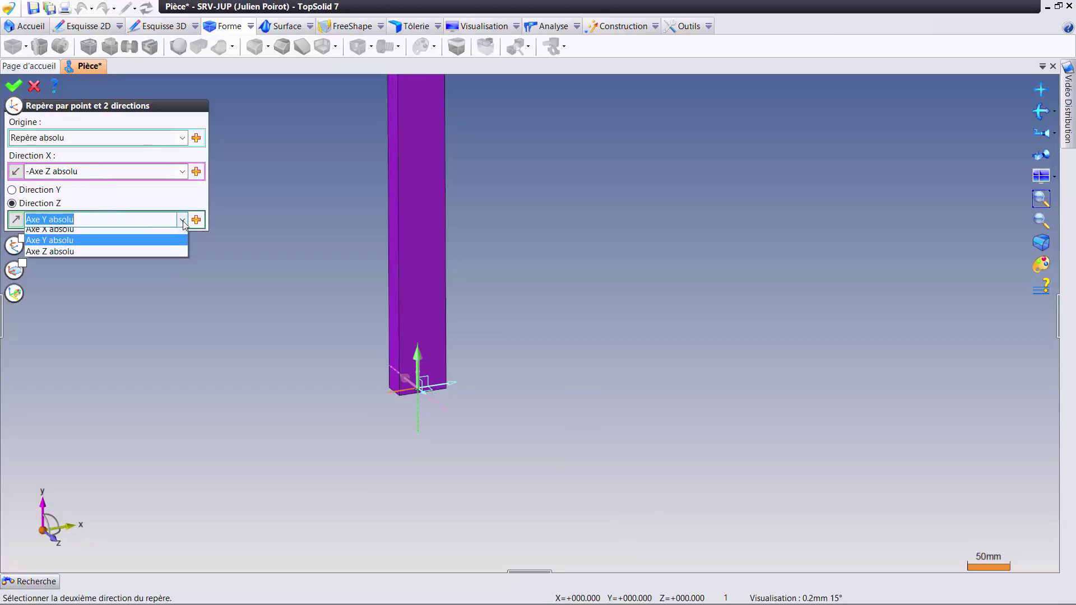
left_click(95, 235)
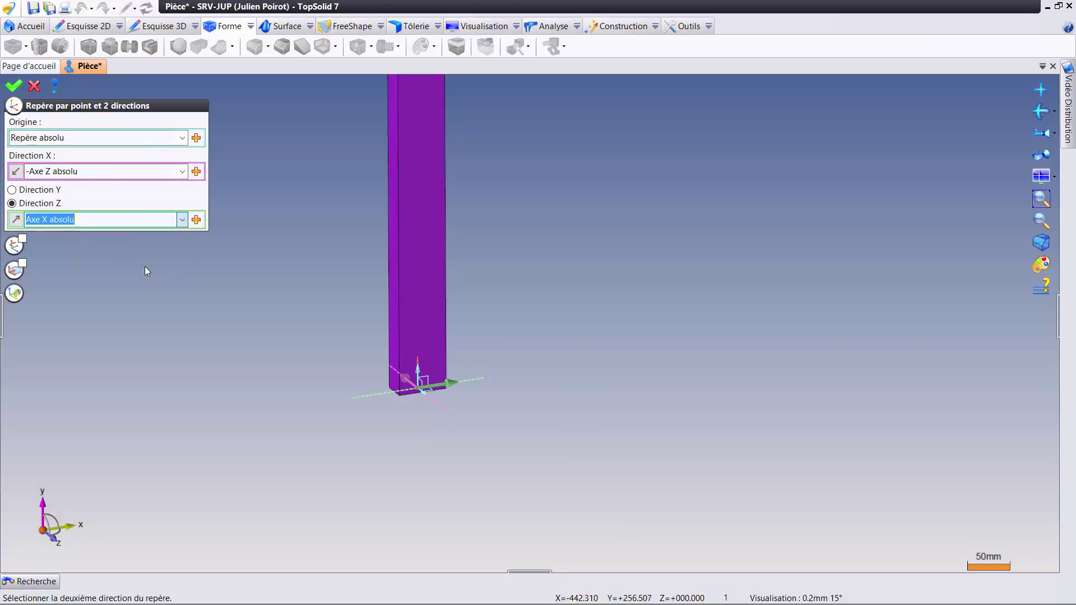
right_click(217, 295)
left_click(218, 296)
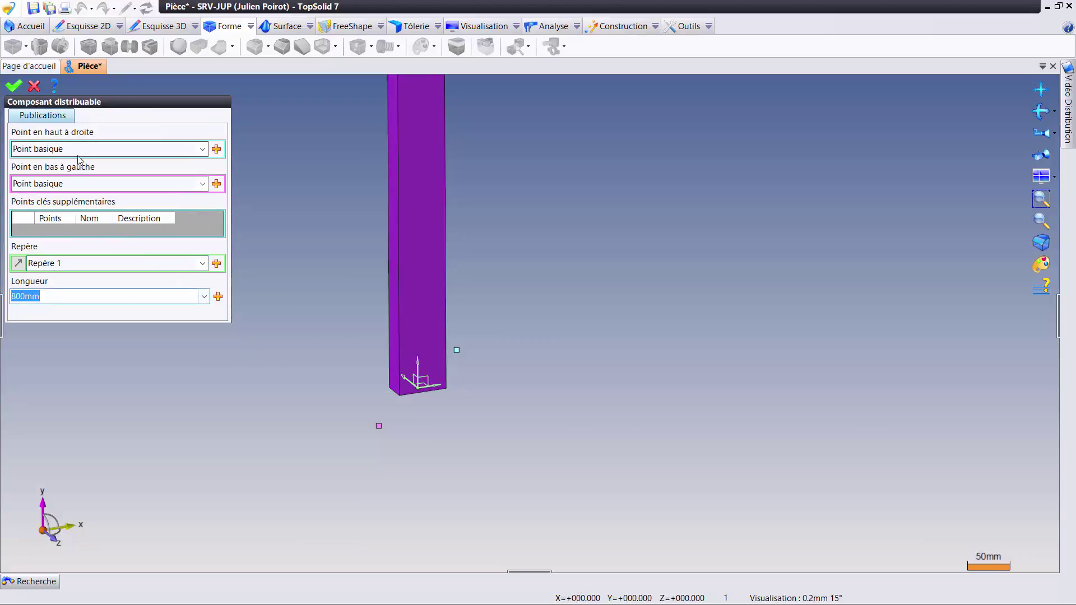
Use the top and bottom edge midpoints as the top-right and bottom-left points.
scroll(271, 413, "down", 2)
scroll(271, 412, "down", 2)
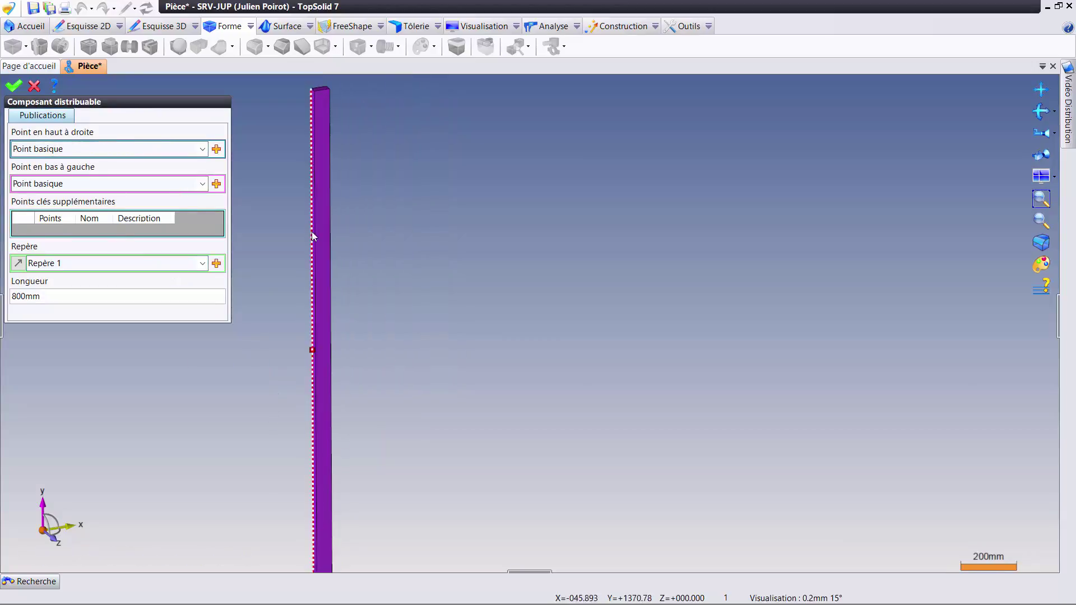
scroll(307, 157, "up", 2)
left_click(307, 157)
scroll(403, 413, "down", 2)
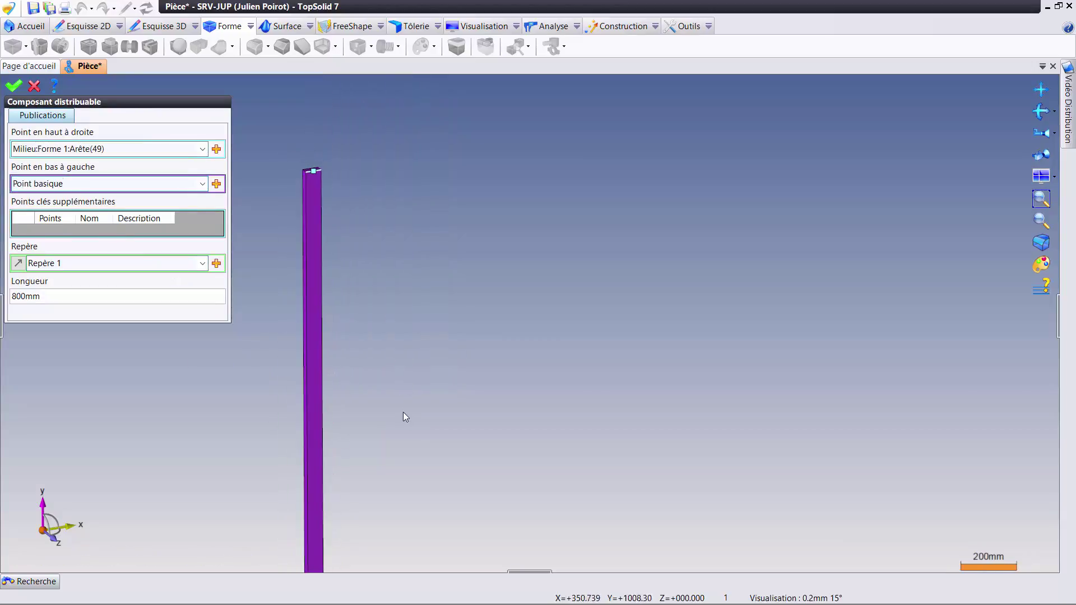
scroll(331, 488, "up", 1)
scroll(298, 493, "up", 2)
scroll(297, 493, "up", 3)
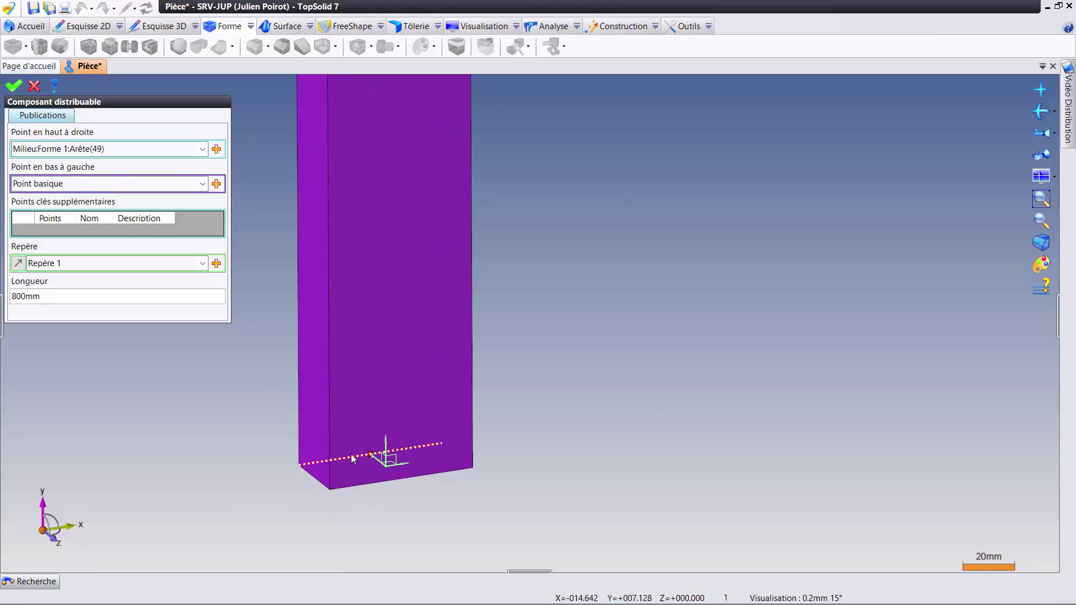
left_click(352, 459)
scroll(291, 490, "down", 3)
Tie the component length to Largeur (60mm) and confirm the distributable component.
left_click(169, 301)
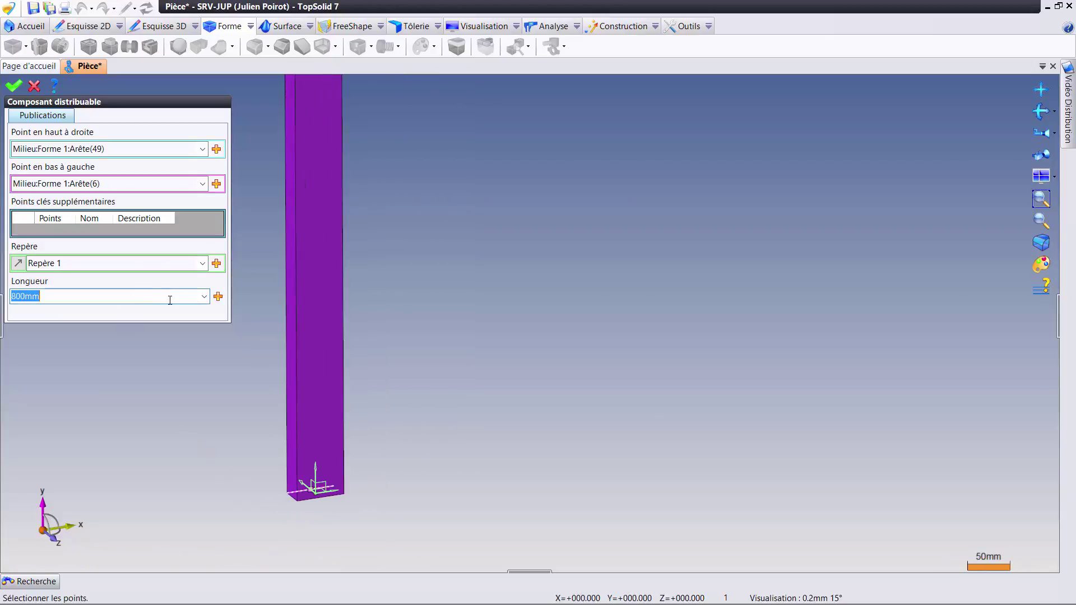
left_click(204, 298)
left_click(79, 335)
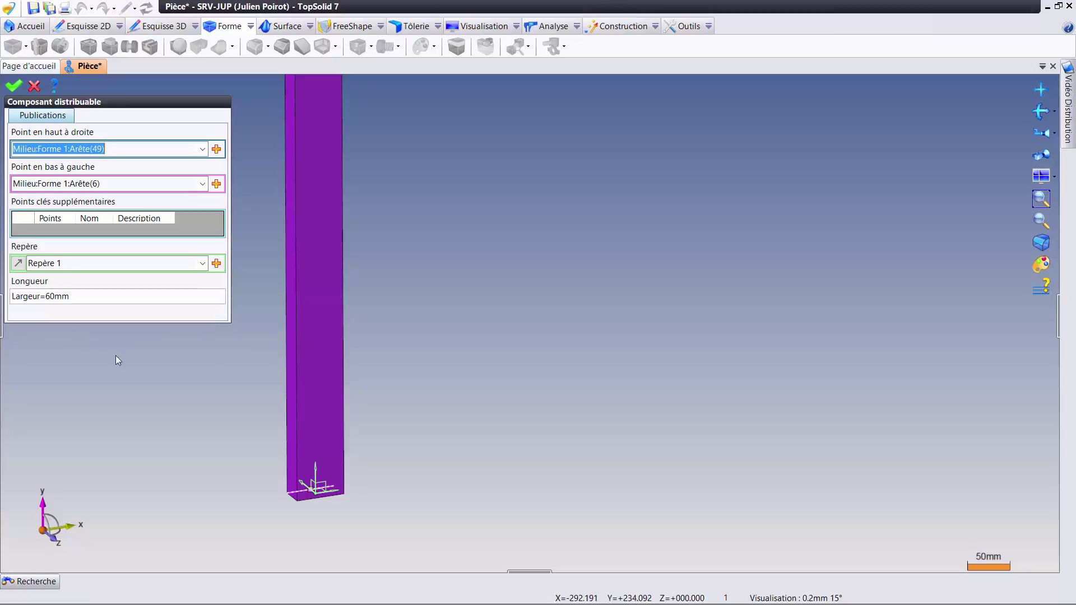
right_click(149, 359)
left_click(149, 359)
Save the part and create a family document from it using a blank template.
left_click(34, 8)
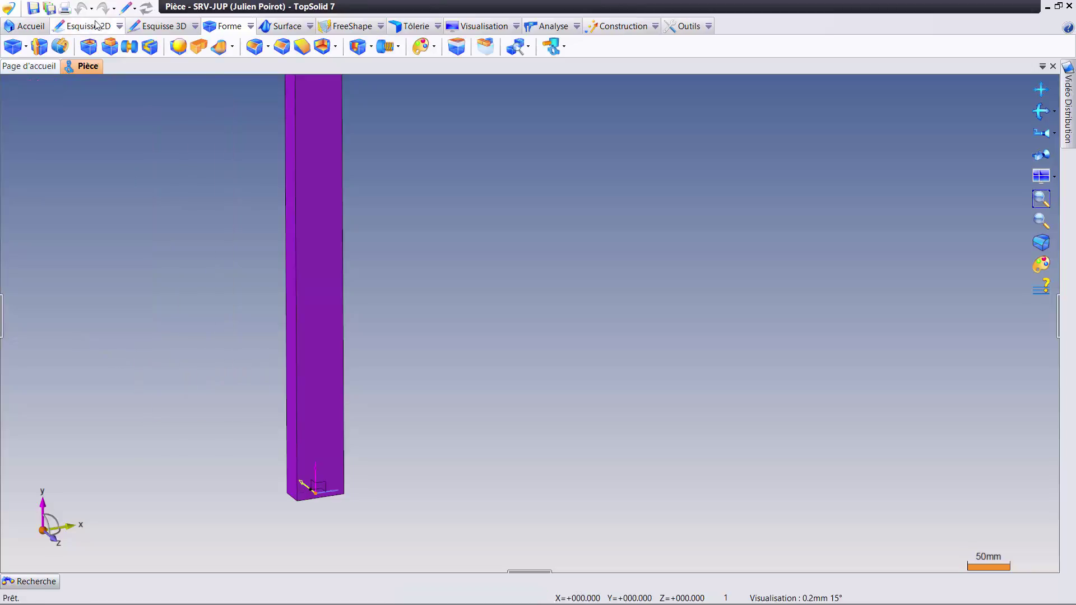
right_click(86, 68)
left_click(147, 133)
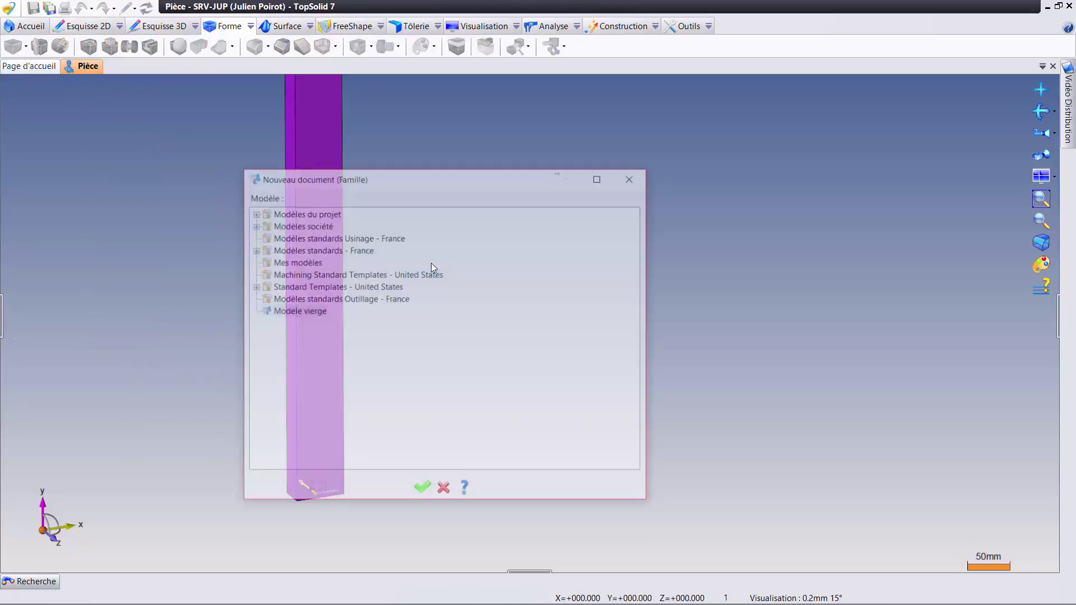
double_click(297, 313)
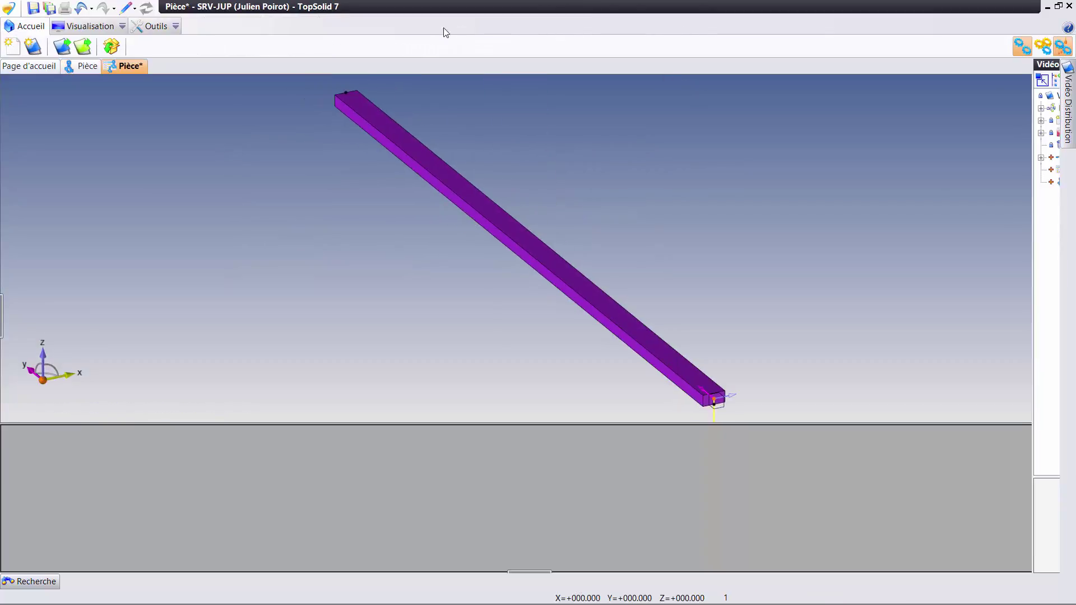
left_click(4, 312)
left_click(89, 582)
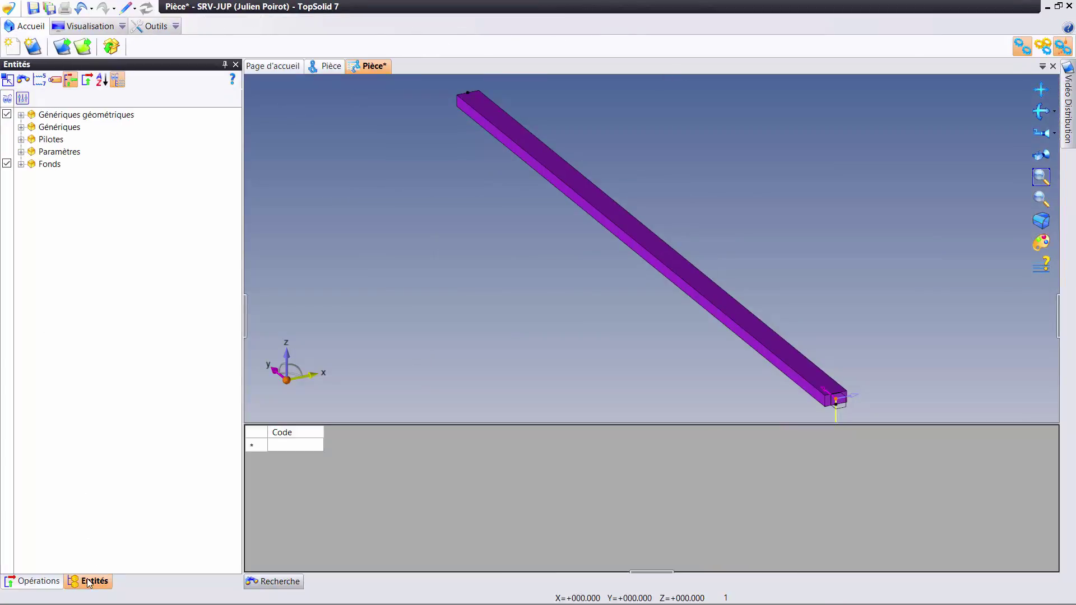
Select the Epaisseur, Largeur and Hauteur parameters and pick Largeur as the driver.
left_click(21, 128)
left_click(61, 140)
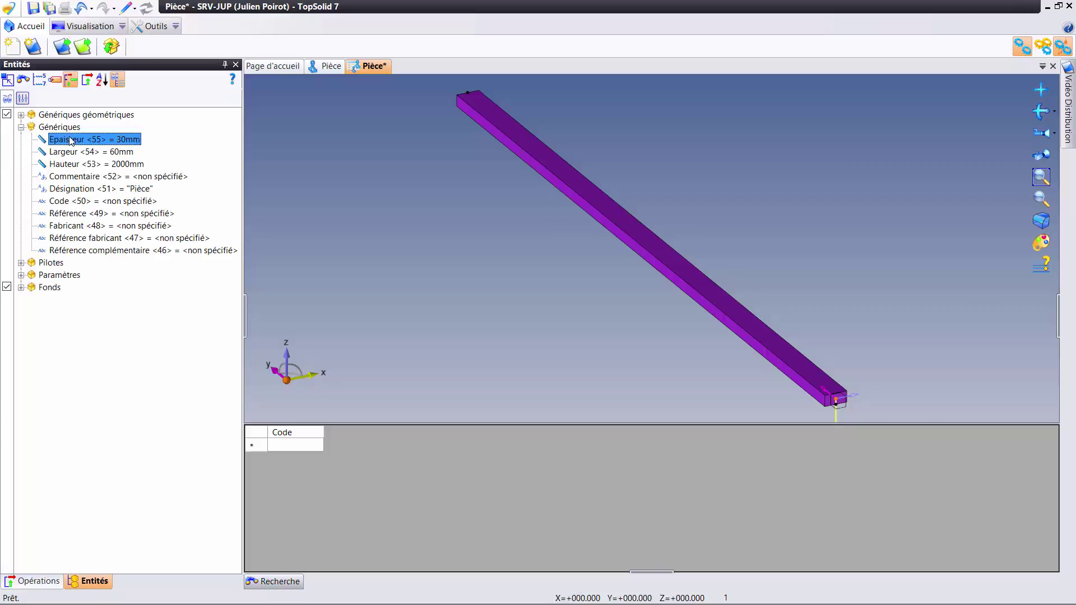
left_click(84, 164, "shift")
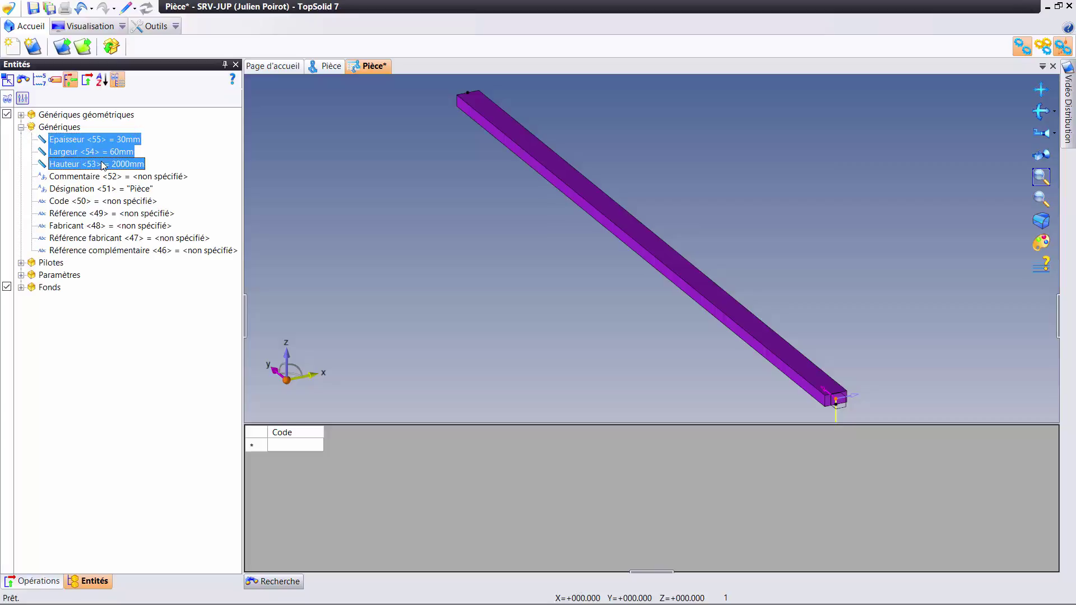
double_click(49, 264)
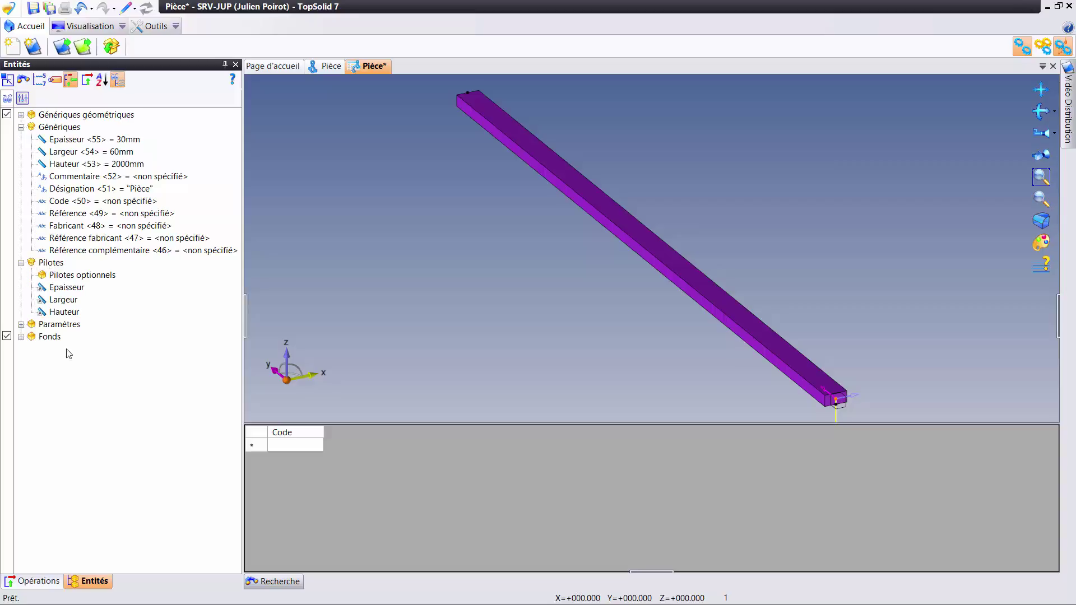
left_click(66, 305)
Make it a distributable family with Longueur driven by Largeur, then save with Ctrl+S.
left_click(176, 27)
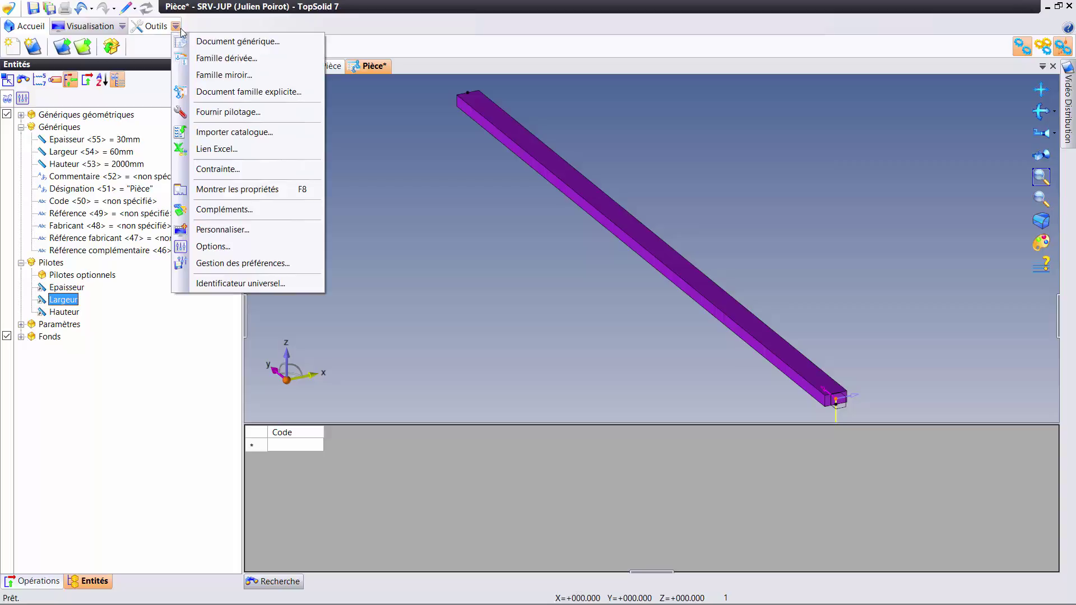
left_click(227, 112)
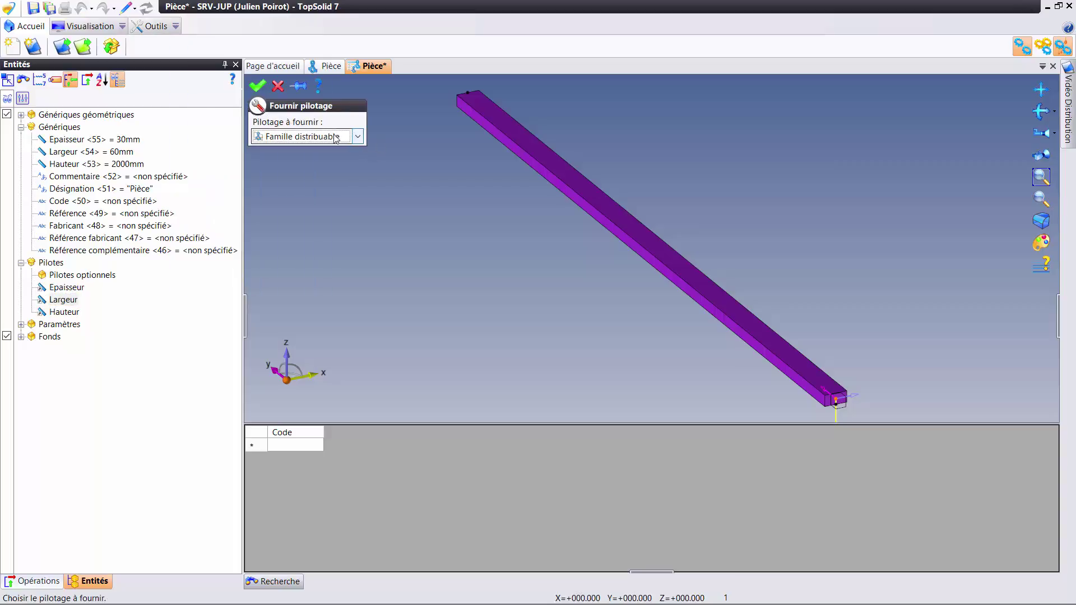
right_click(397, 121)
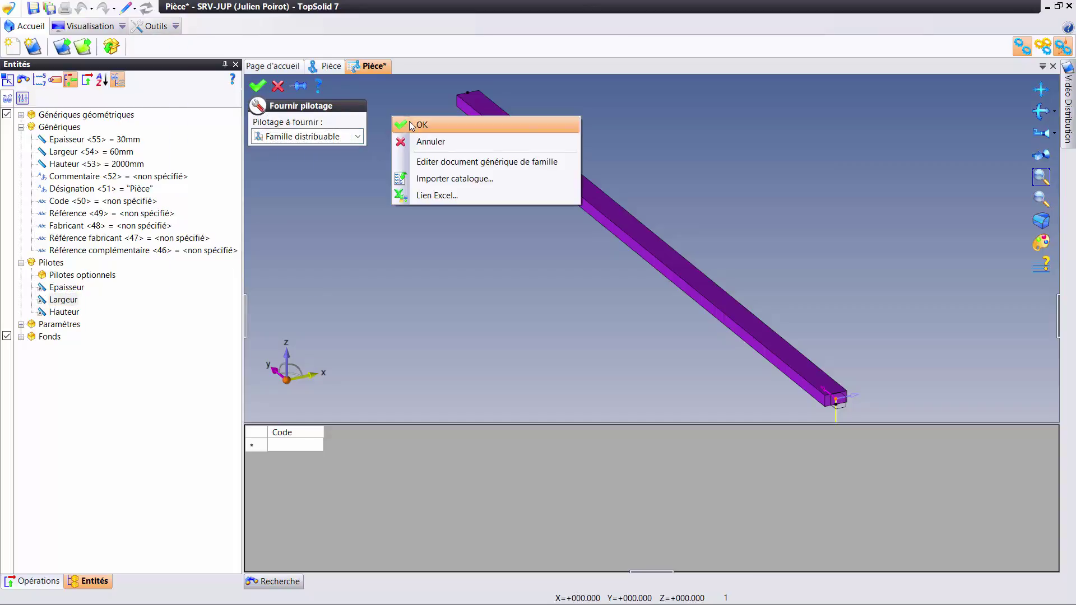
left_click(311, 128)
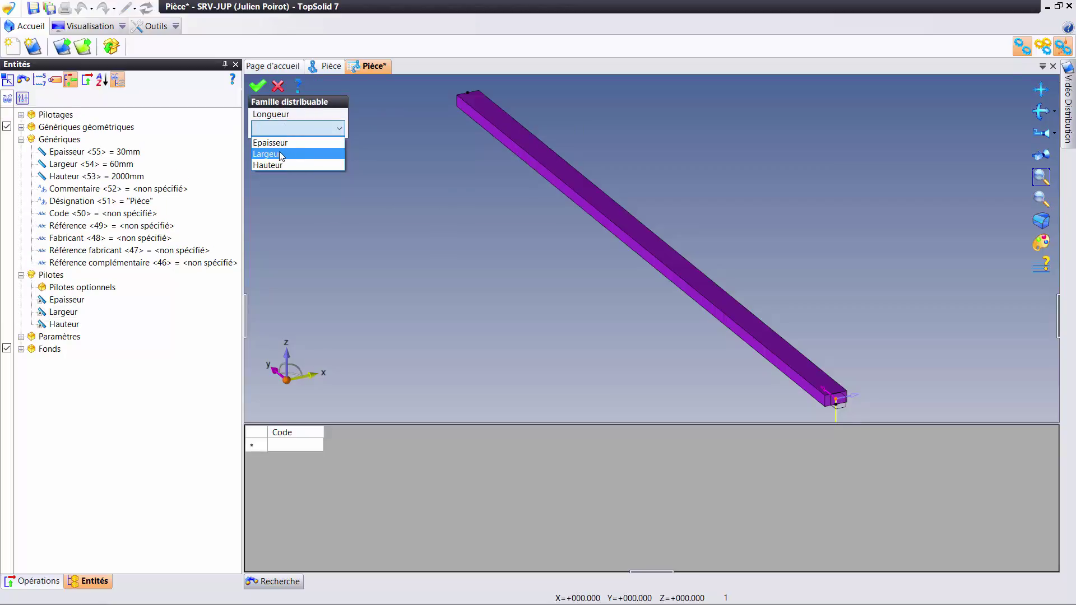
left_click(281, 155)
right_click(386, 133)
left_click(398, 135)
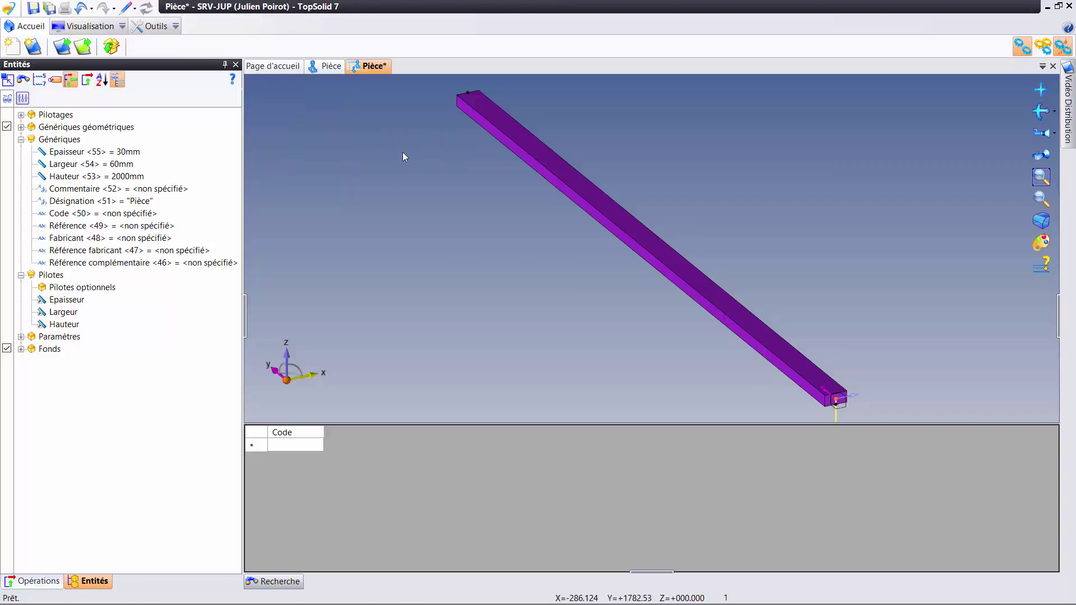
key("ctrl+s")
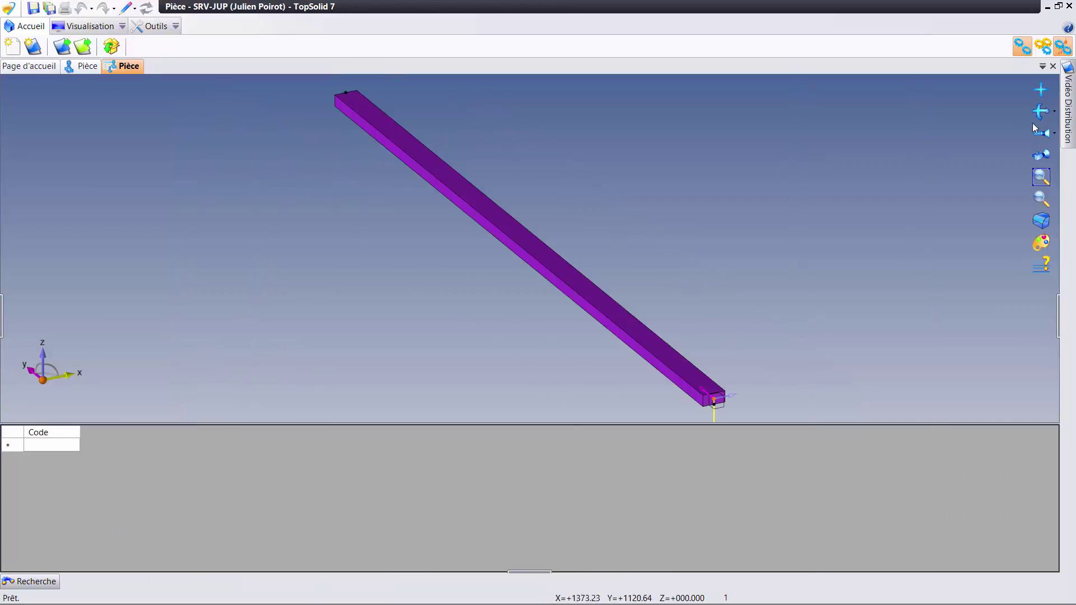
Open Assemblage JuP 740 and start a distribution between the plate's two front corners.
double_click(1006, 157)
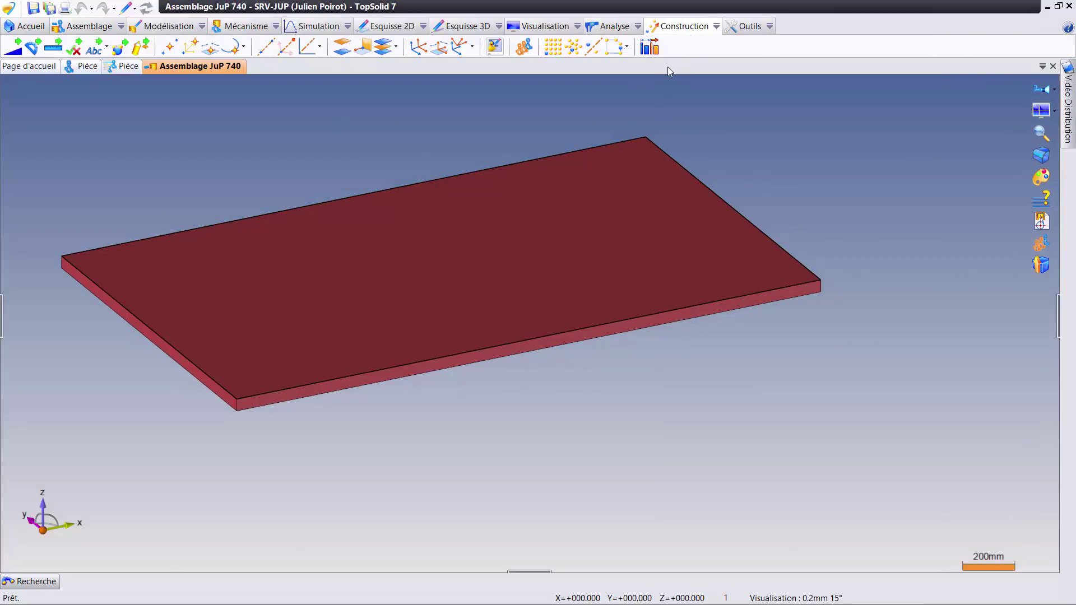
left_click(652, 50)
scroll(235, 185, "down", 3)
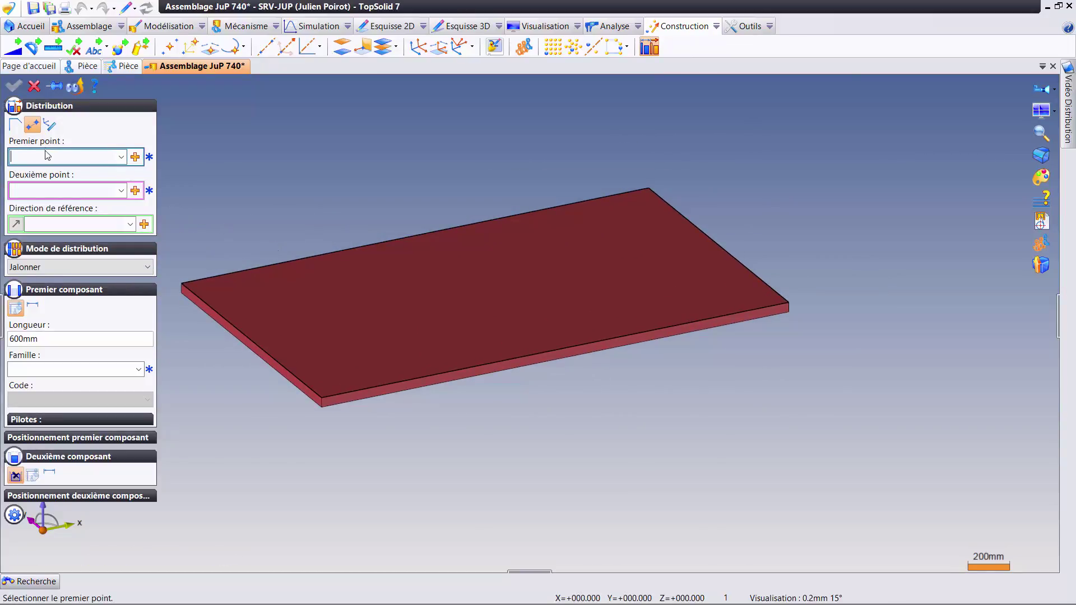
left_click(321, 398)
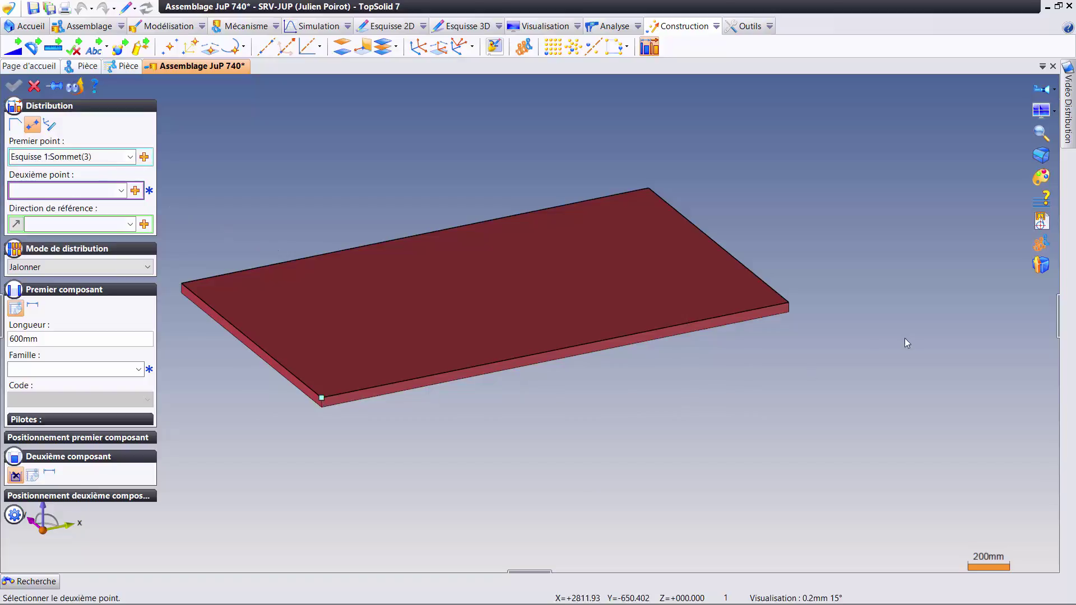
left_click(789, 303)
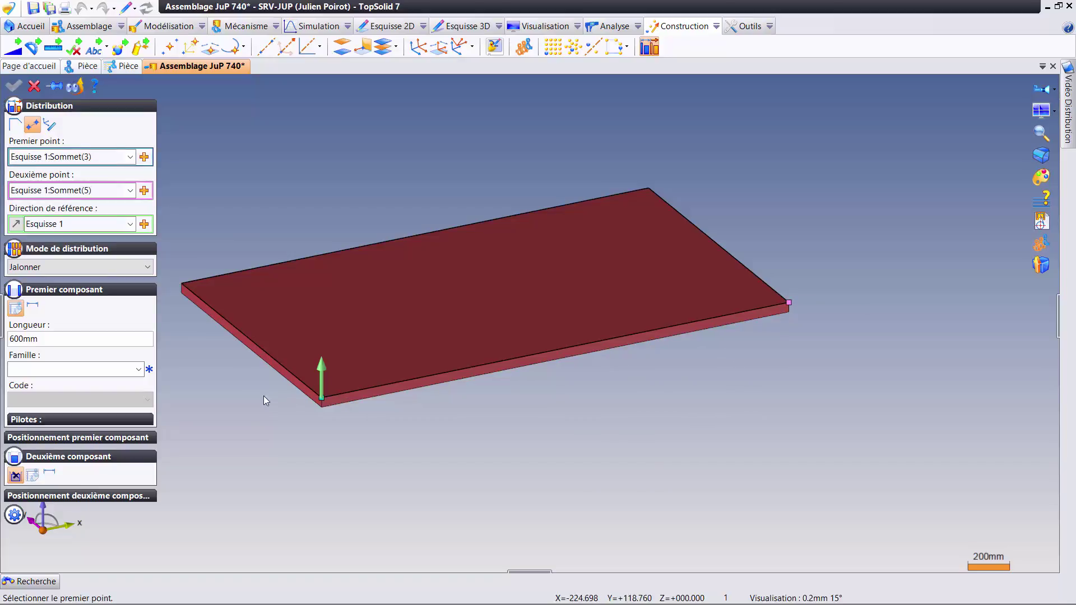
Keep Jalonner mode and use a 100mm Pièce as the first component.
left_click(55, 269)
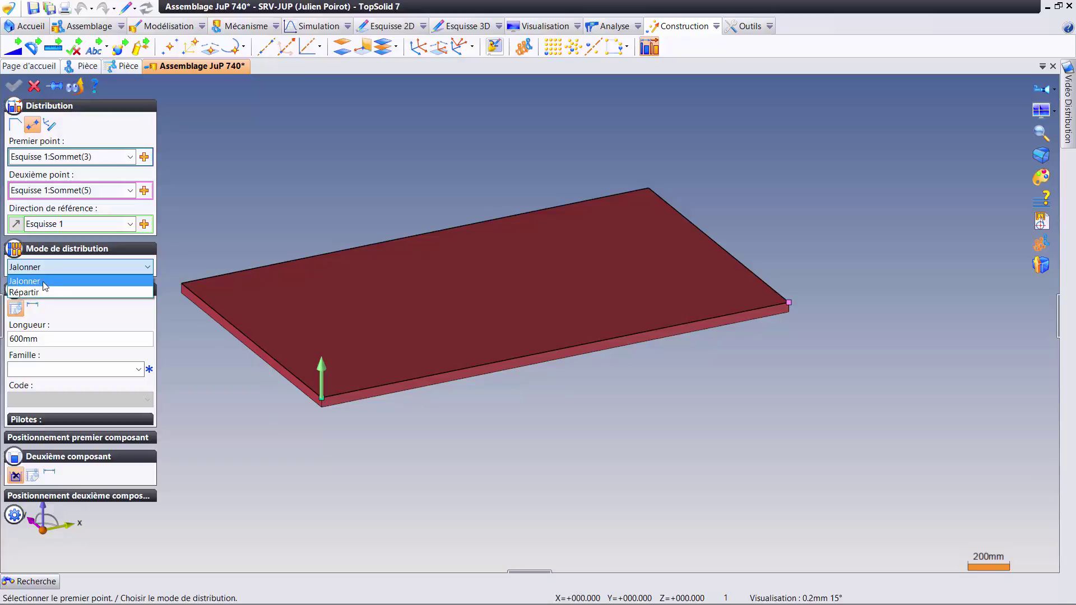
left_click(39, 282)
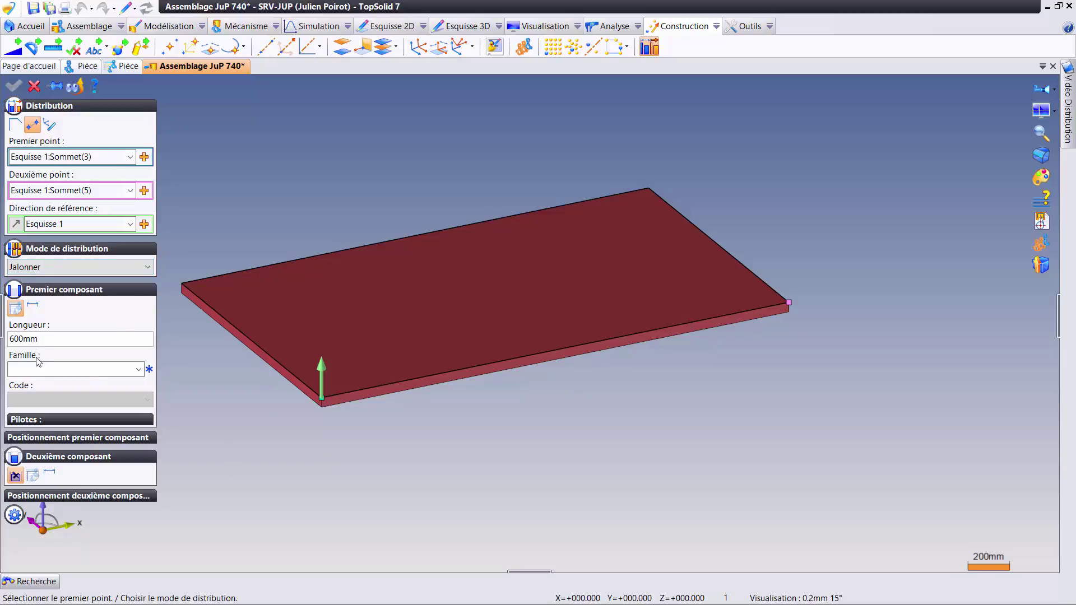
left_click(47, 343)
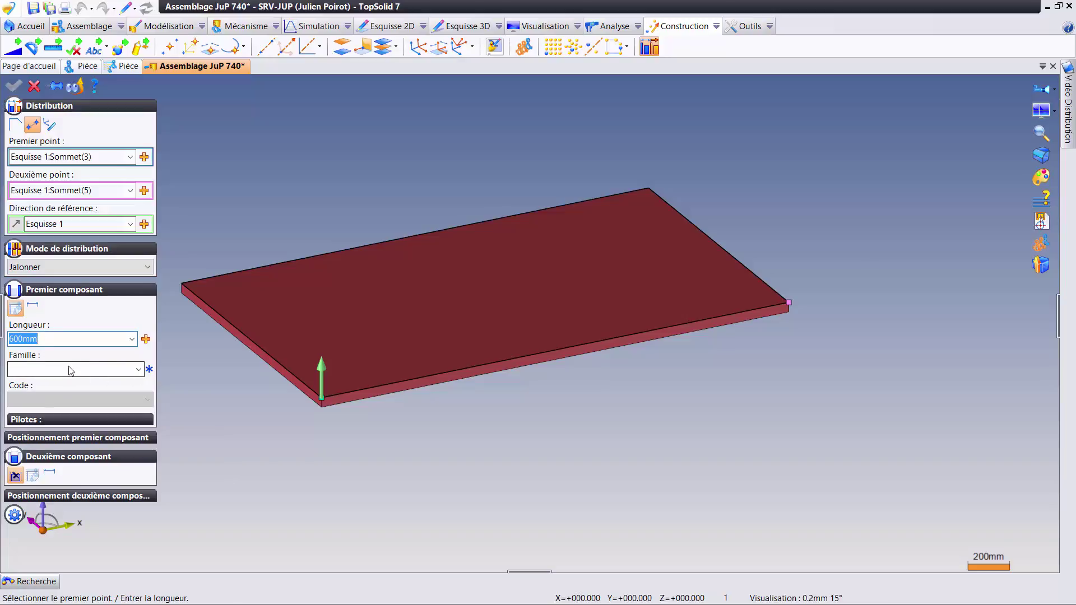
type("100")
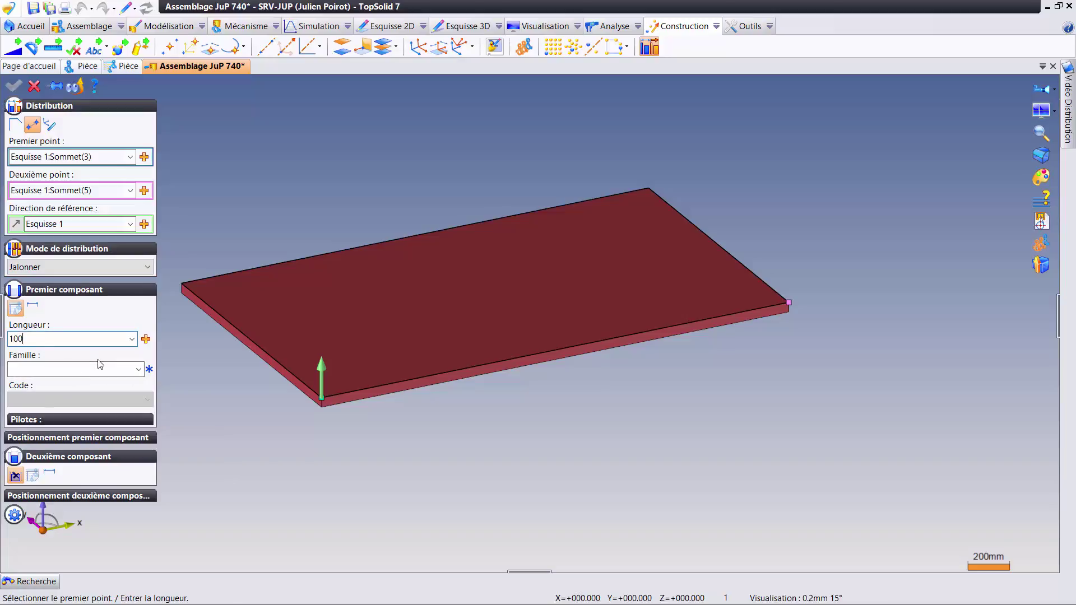
left_click(100, 364)
left_click(62, 379)
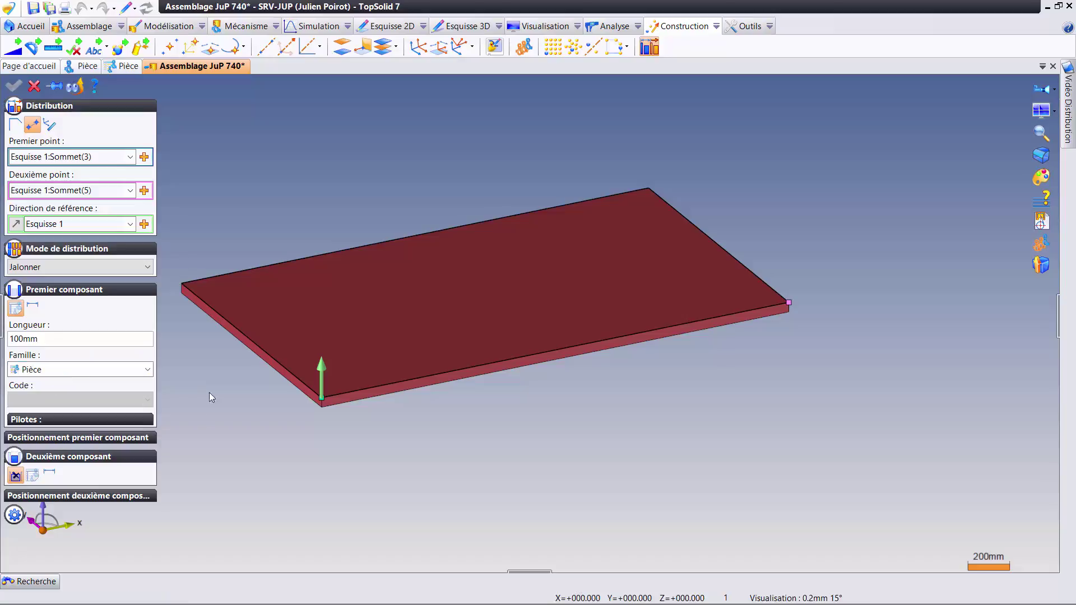
Move the post preview up onto the plate and view the whole row.
mouse_move(429, 456)
middle_mouse_down()
mouse_move(428, 392)
mouse_move(384, 471)
middle_mouse_up()
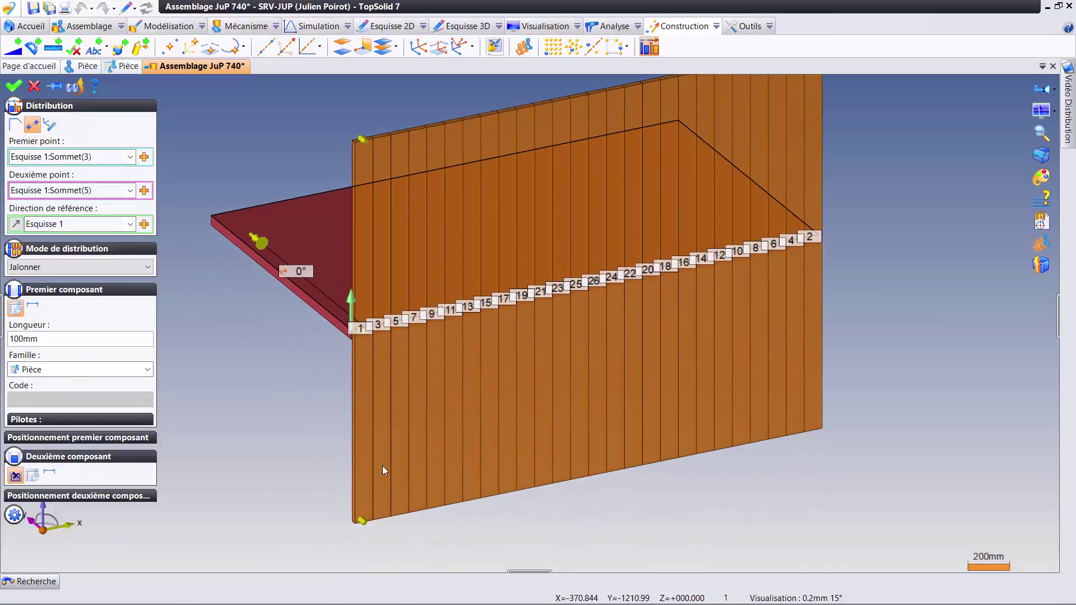
left_click(366, 525)
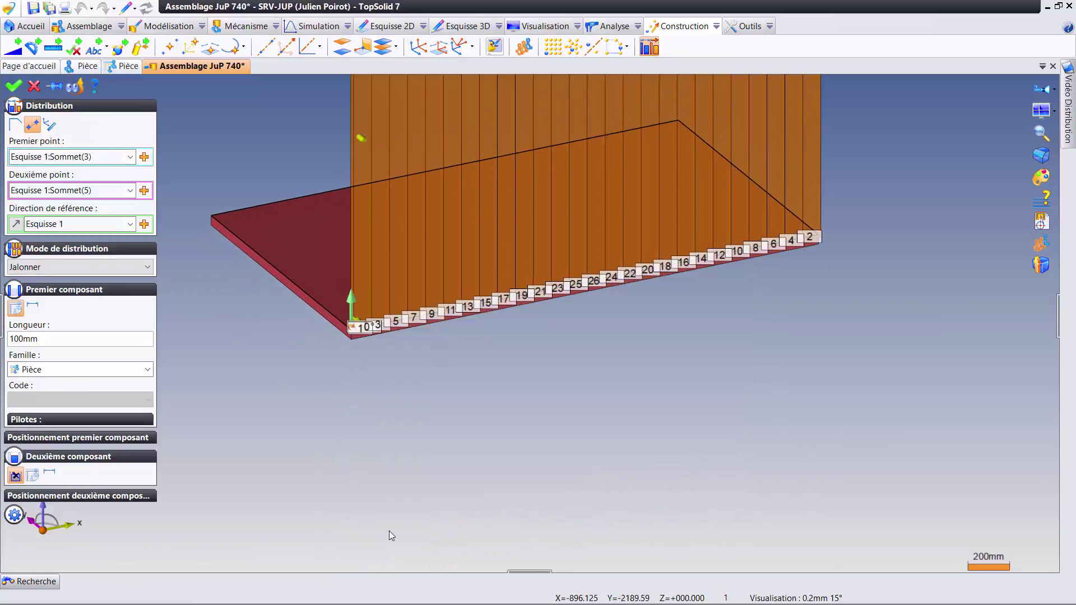
middle_click_drag(439, 331, 440, 493, "ctrl")
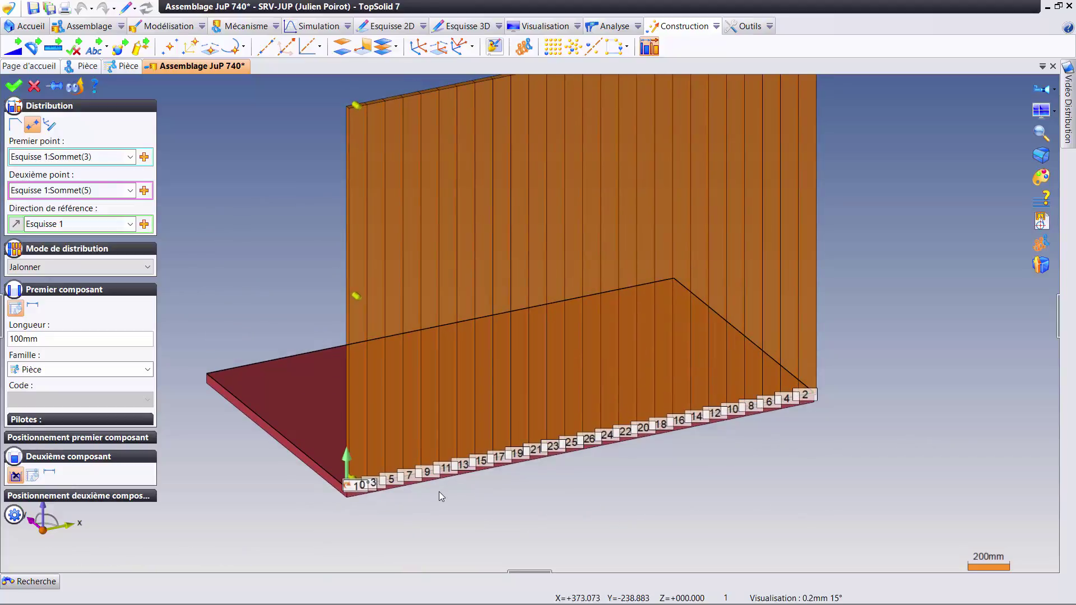
scroll(439, 492, "down", 2)
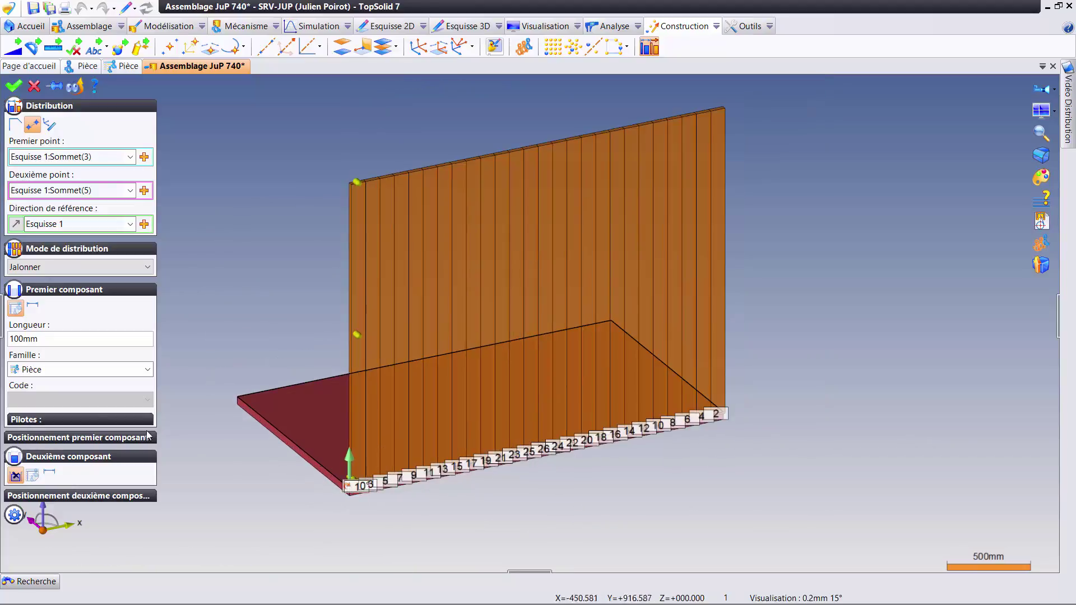
Review the Pilotes and first-component positioning sections, then show Options avancées.
left_click(43, 421)
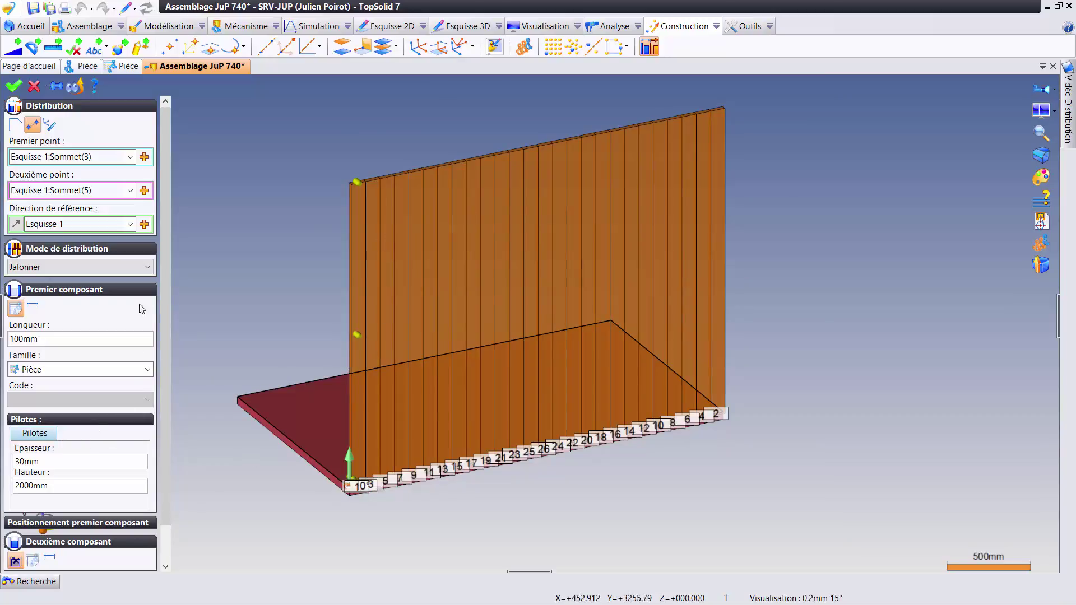
left_click(73, 421)
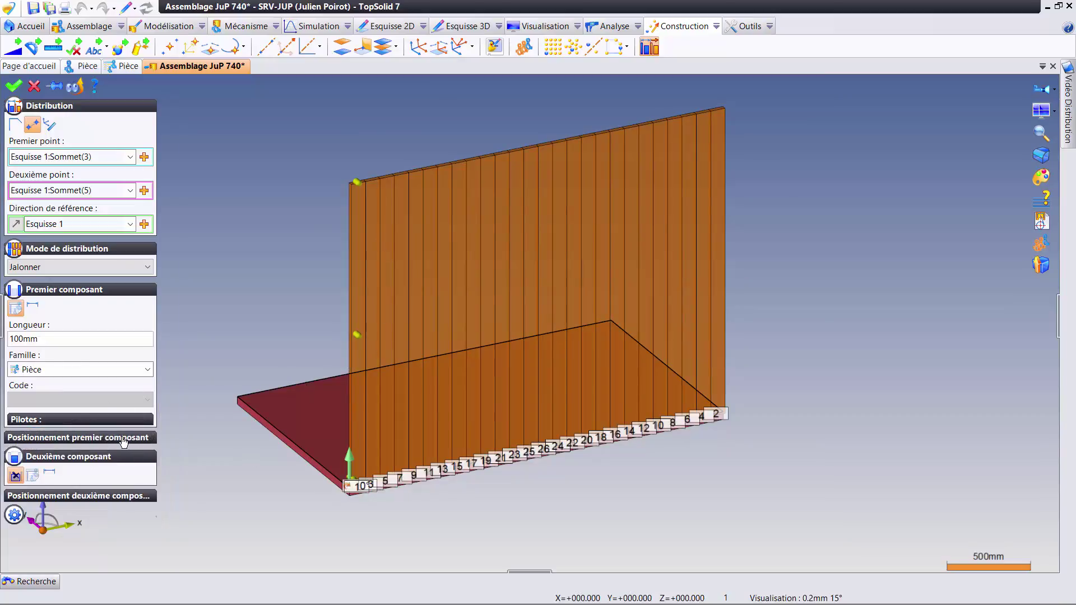
left_click(128, 442)
left_click(112, 346)
left_click(12, 516)
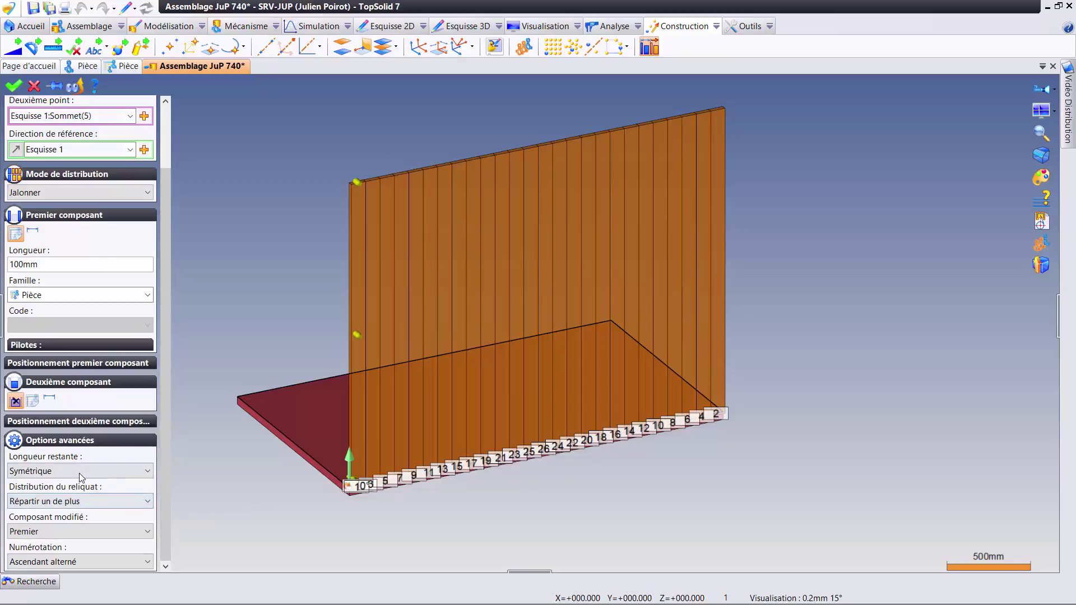
Set Distribution du reliquat to Ne pas répartir and the post length to 235mm.
left_click(84, 507)
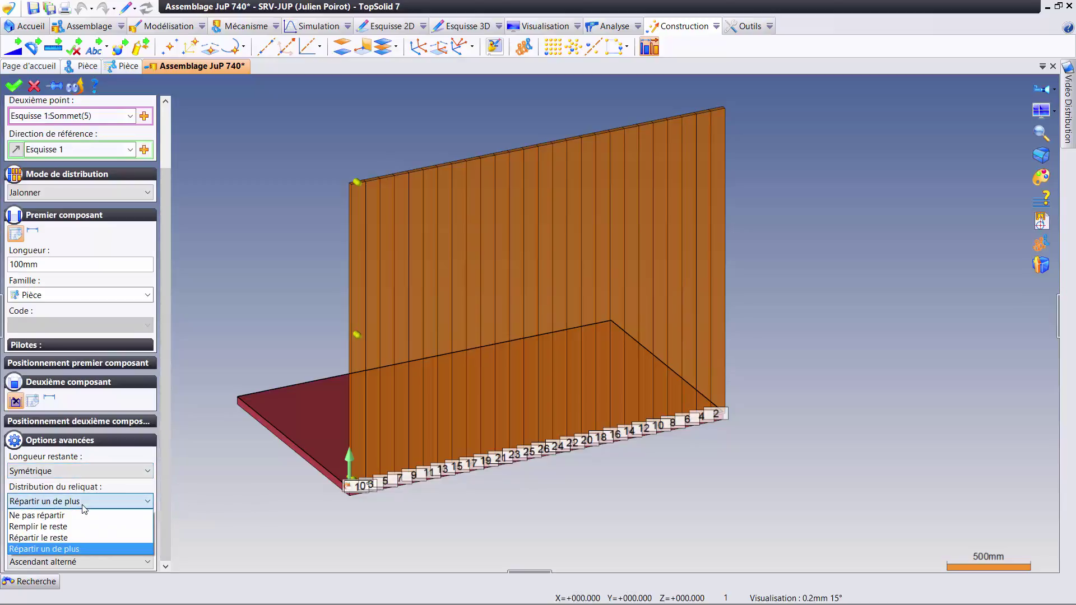
left_click(78, 515)
middle_click_drag(380, 479, 103, 283)
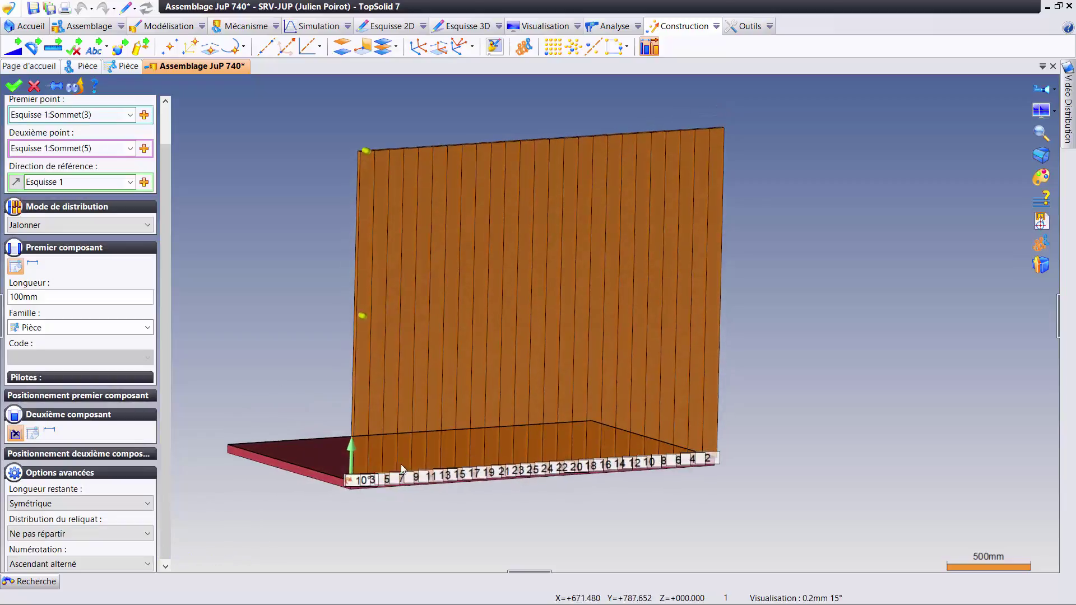
left_click(53, 296)
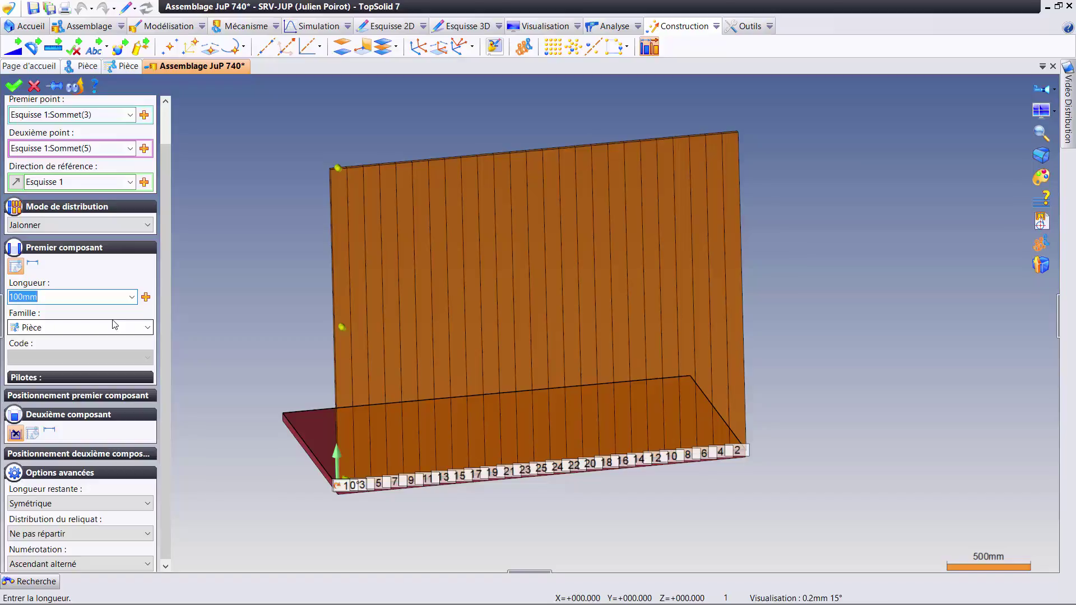
type("235")
key("Return")
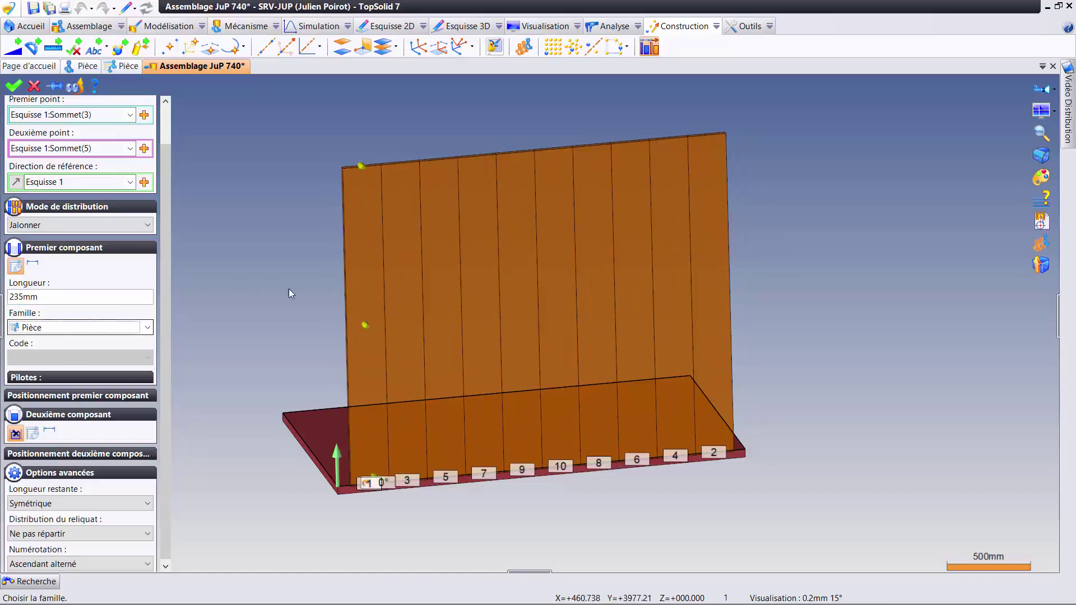
Try Début and Fin for Longueur restante, then settle on Symétrique.
scroll(359, 314, "up", 2)
middle_click_drag(406, 488, 336, 485)
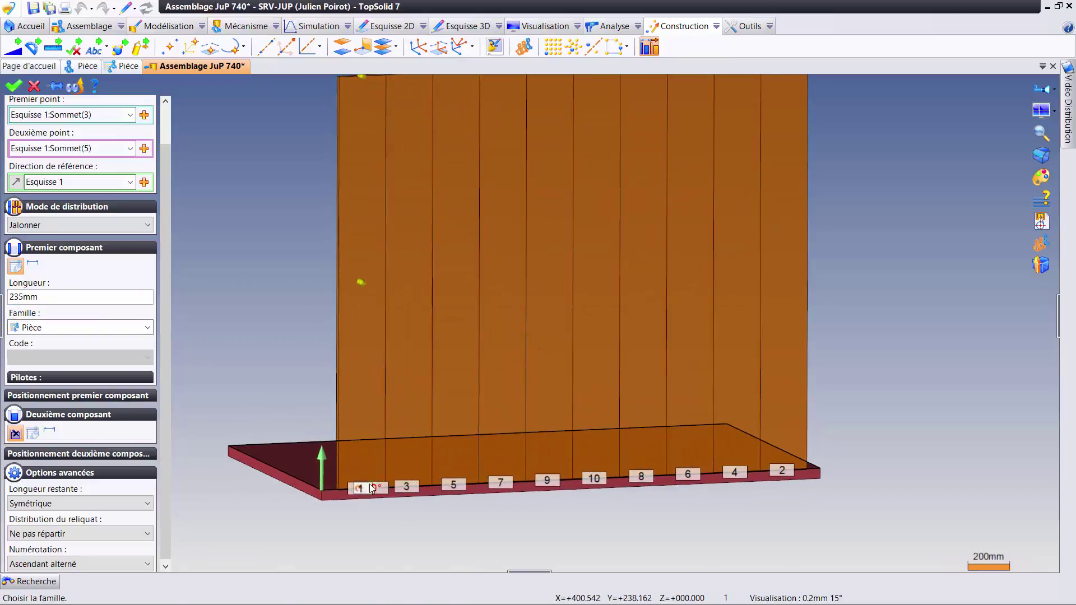
scroll(170, 482, "down", 1)
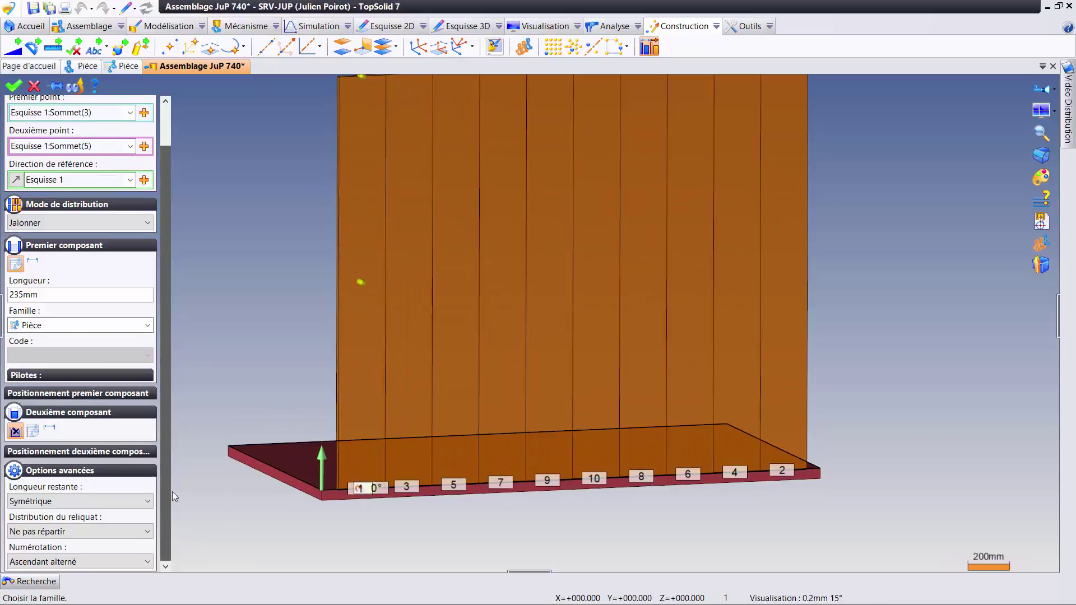
left_click(87, 507)
left_click(84, 513)
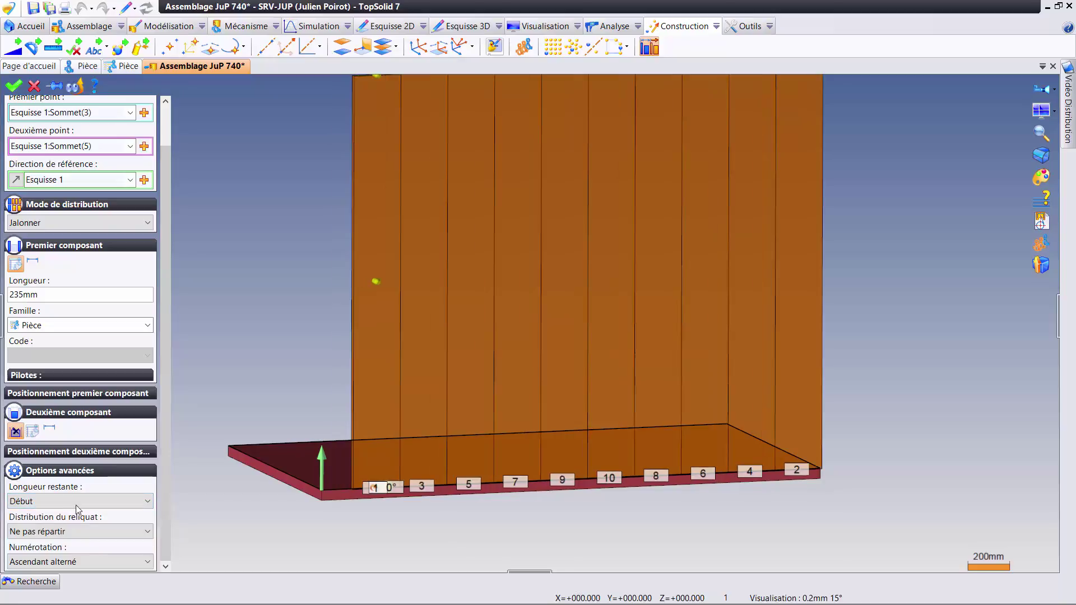
left_click(62, 524)
left_click(61, 500)
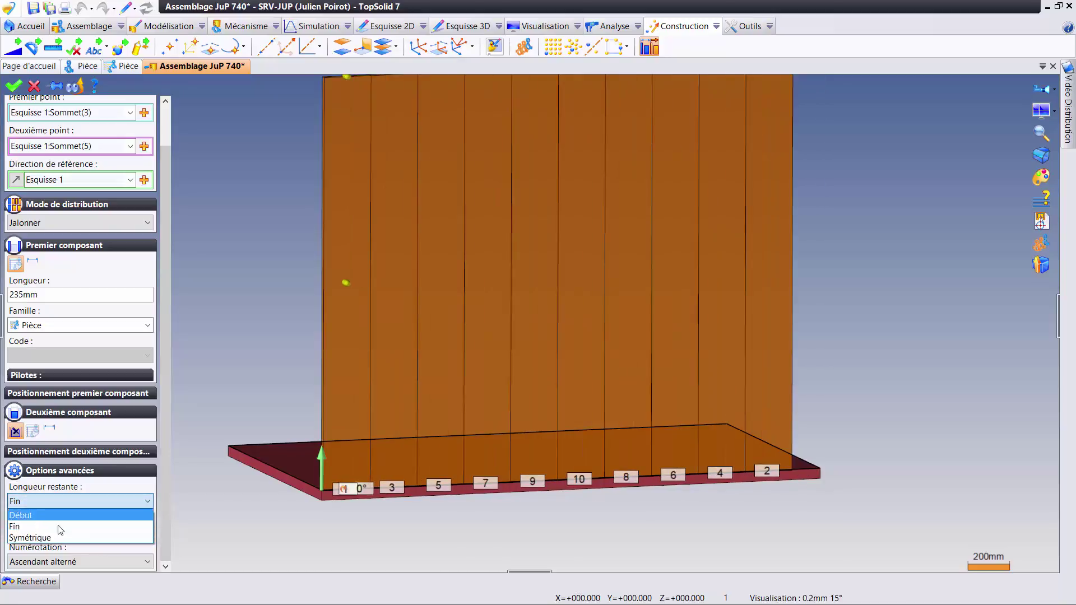
left_click(56, 525)
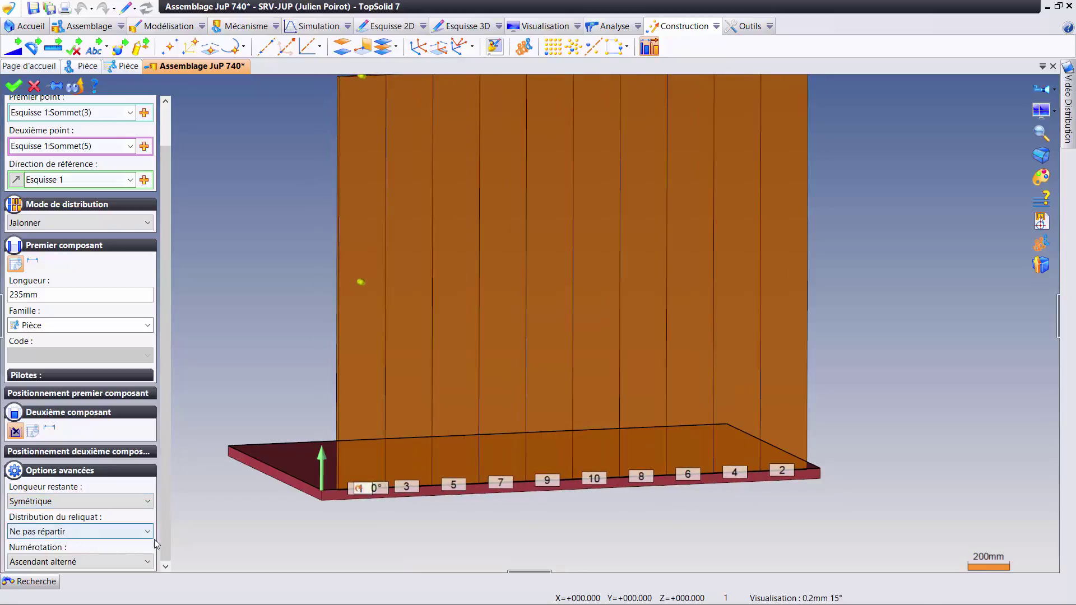
left_click(114, 531)
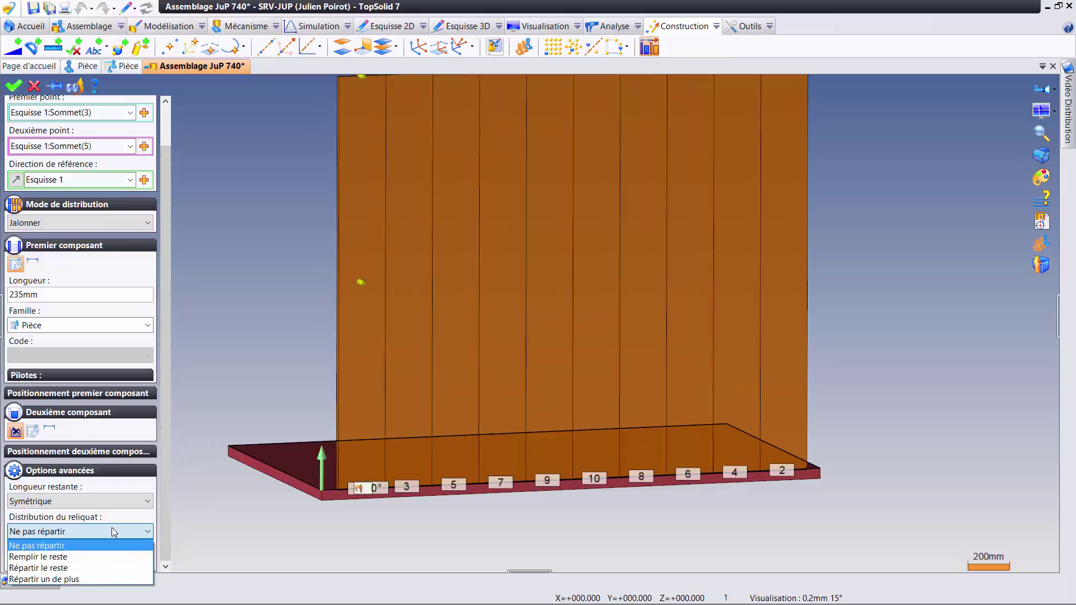
Choose the leftover fill option and set Longueur restante back to Symétrique after trying Fin.
left_click(84, 556)
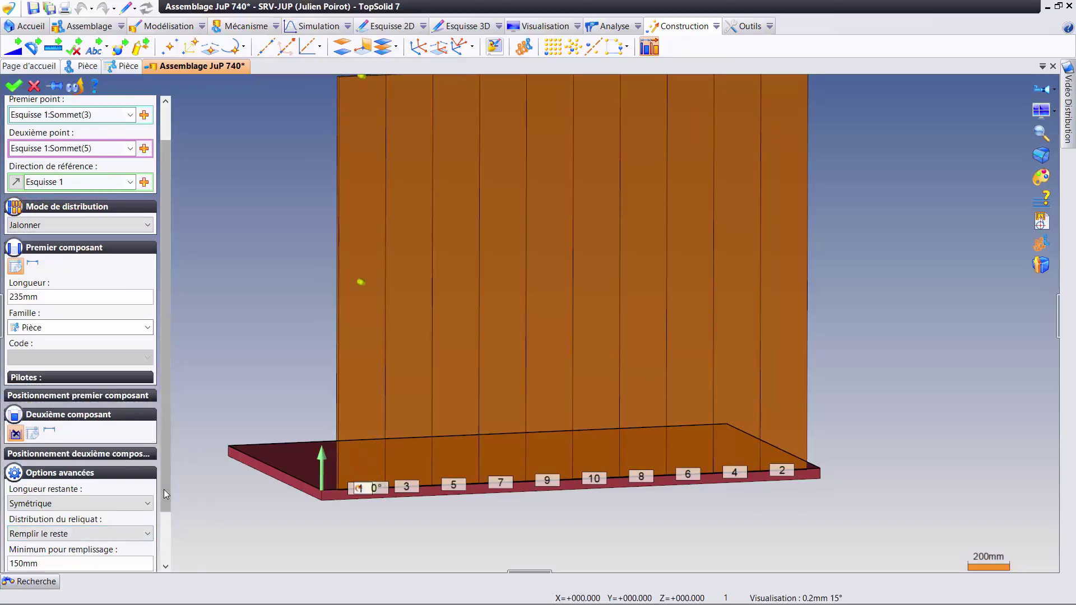
scroll(163, 489, "down", 1)
left_click(100, 458)
left_click(72, 478)
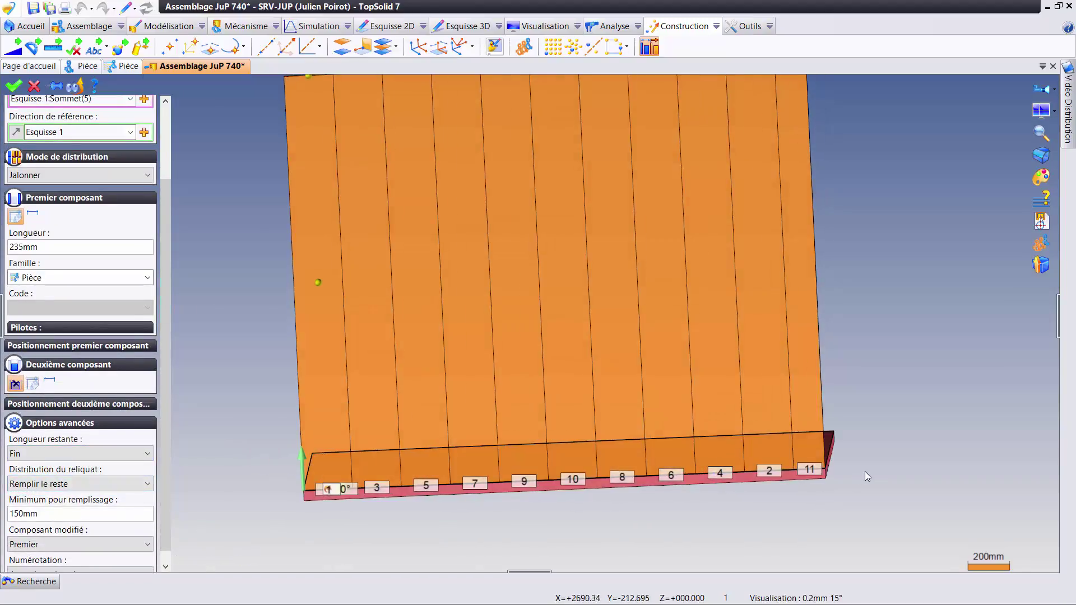
scroll(806, 431, "up", 3)
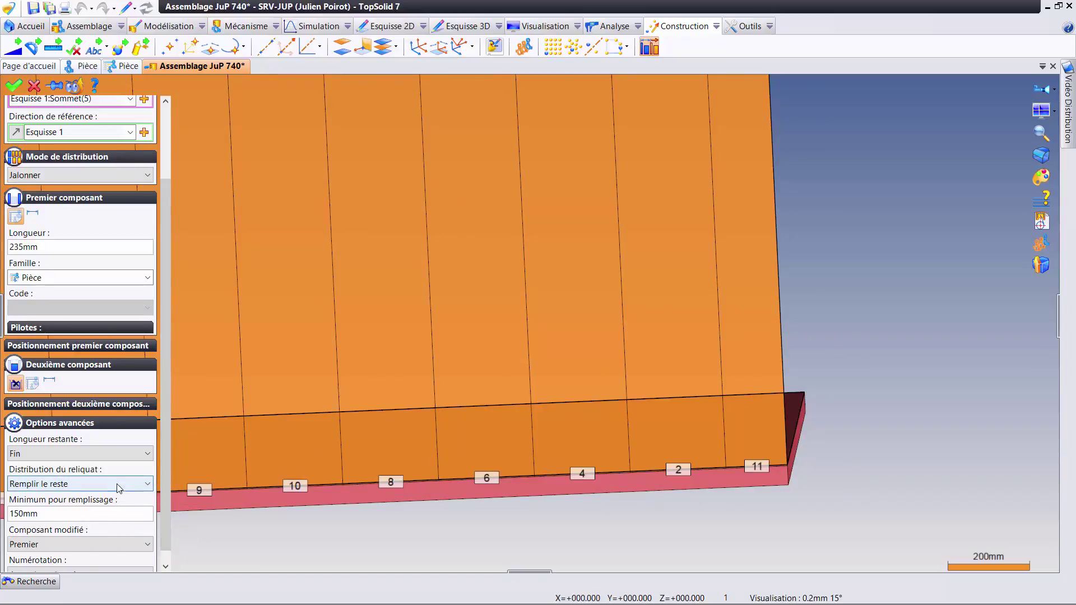
left_click(89, 458)
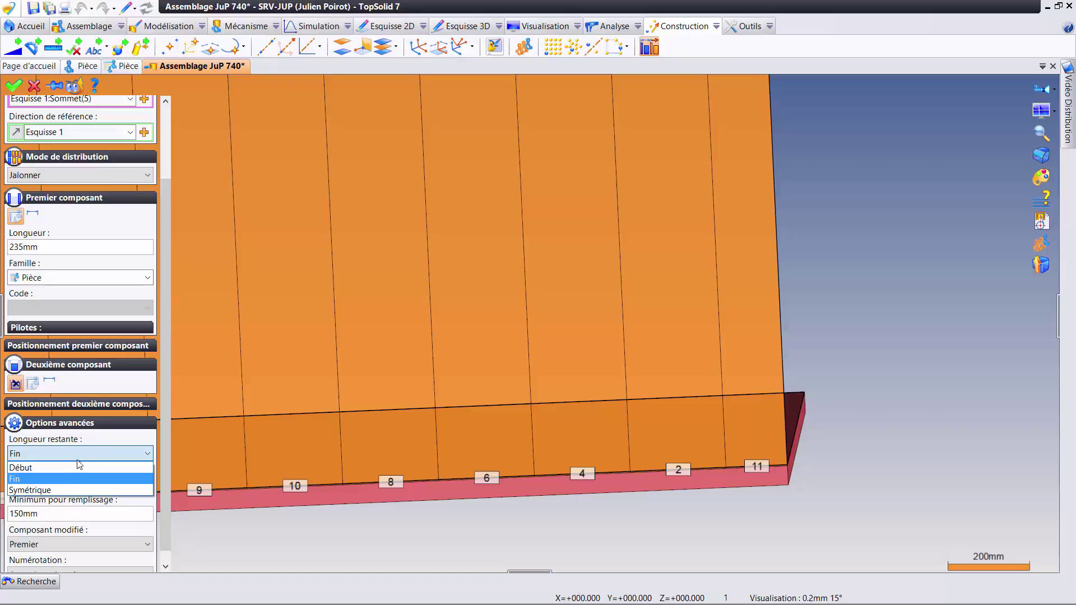
left_click(55, 486)
Set Minimum pour remplissage to 50mm and Distribution du reliquat to Répartir le reste.
scroll(491, 478, "down", 3)
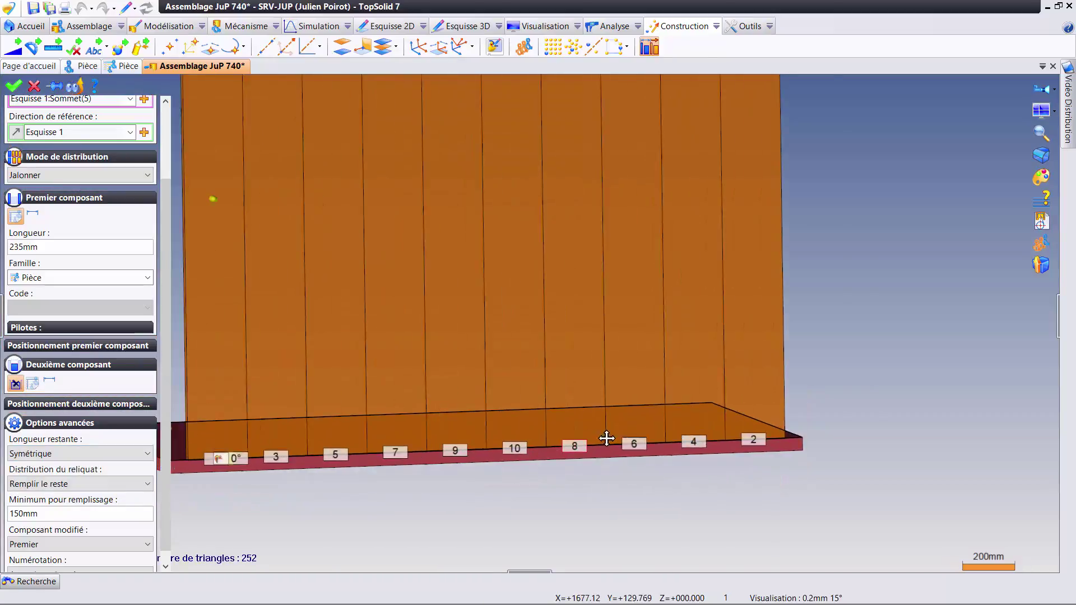
left_click(65, 513)
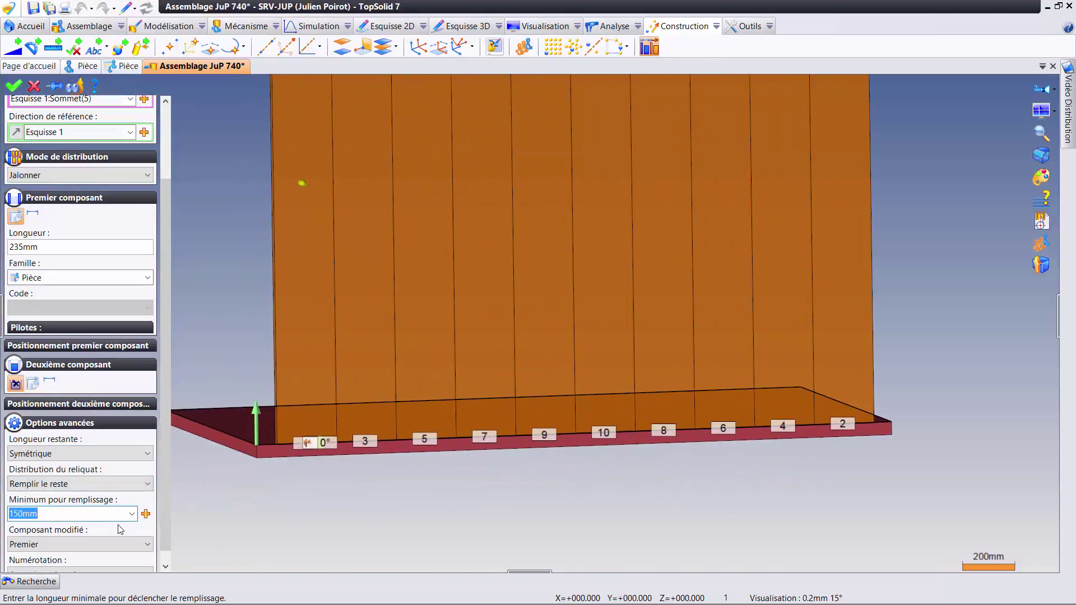
type("50mm")
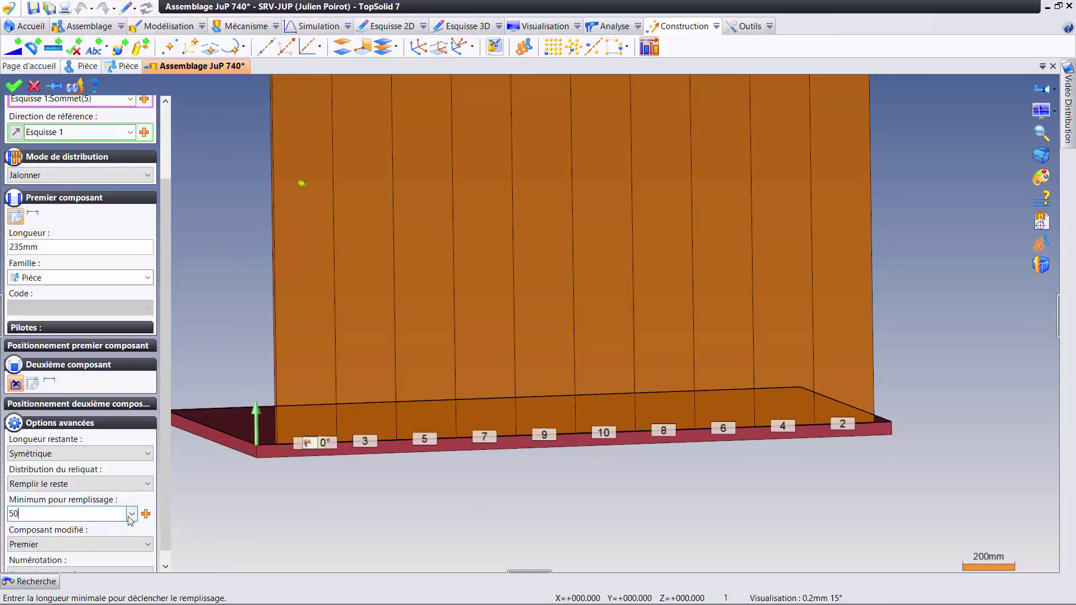
key("Return")
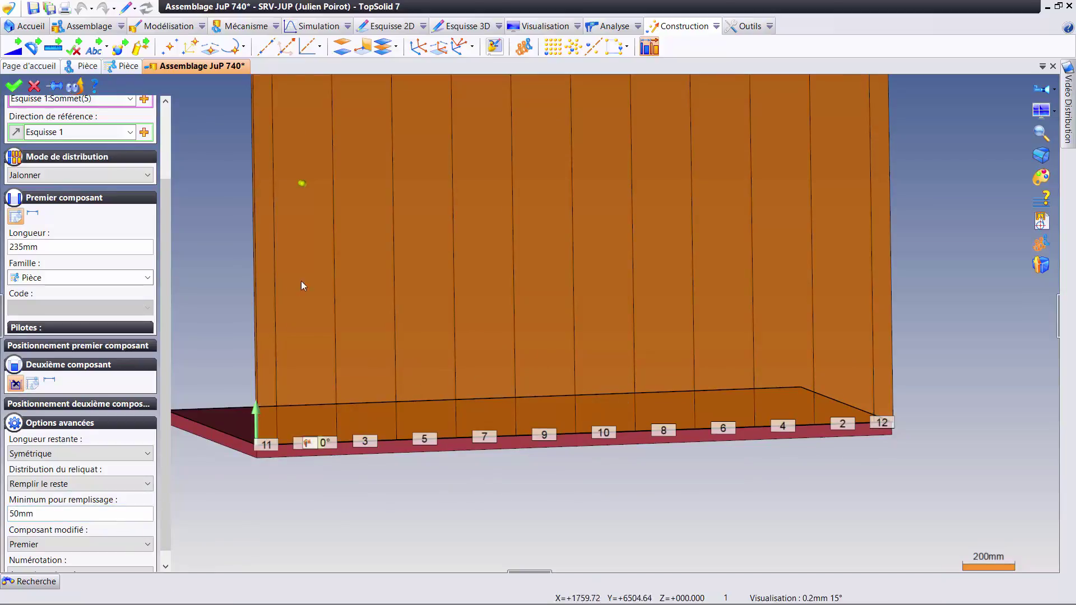
left_click(67, 485)
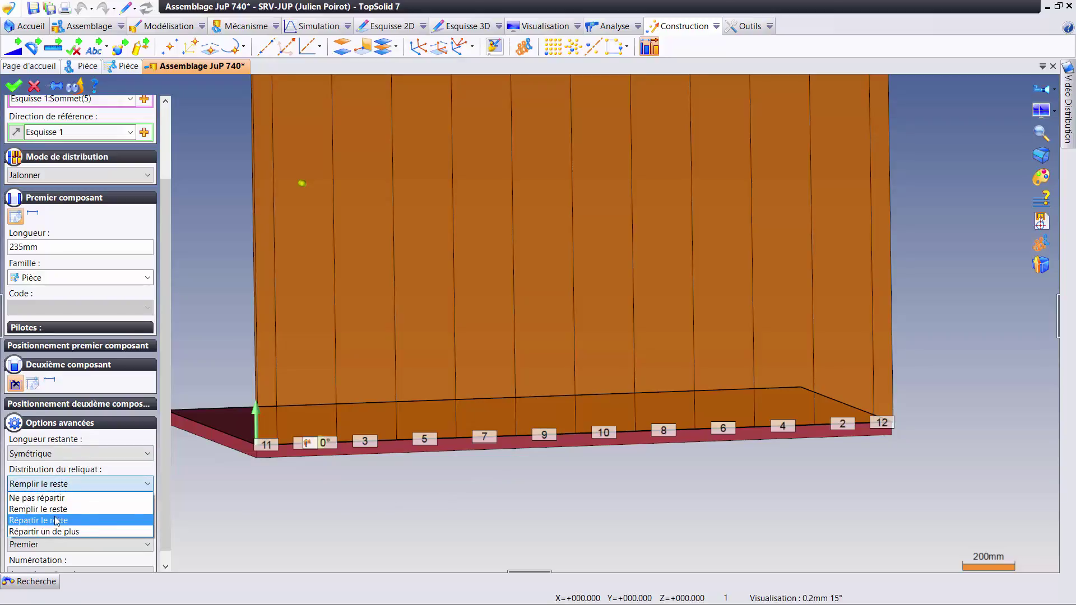
left_click(61, 520)
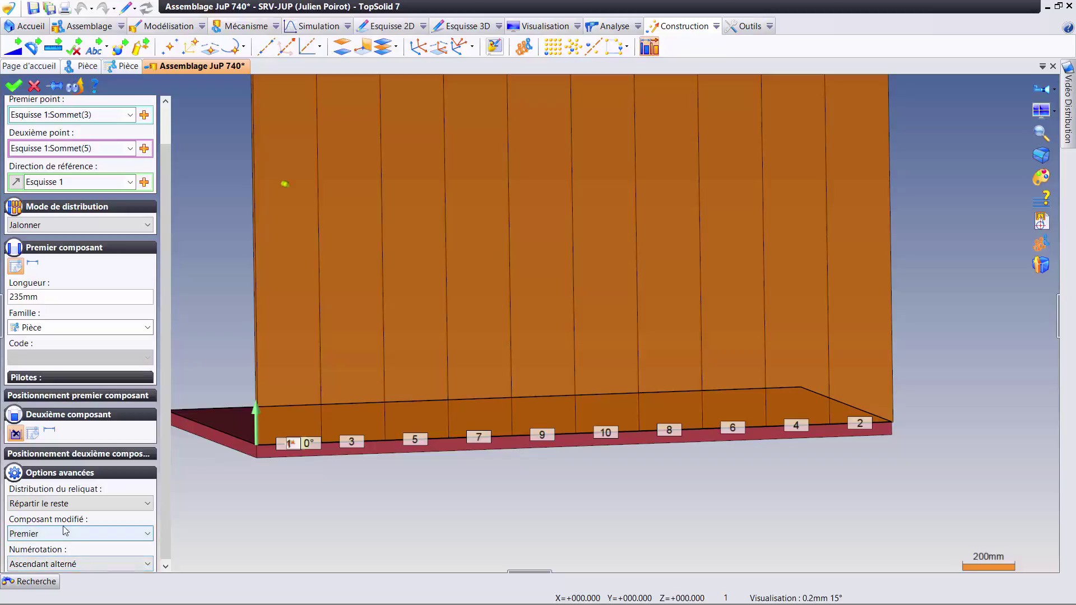
Set Distribution du reliquat to Répartir un de plus, giving eleven posts.
left_click(62, 504)
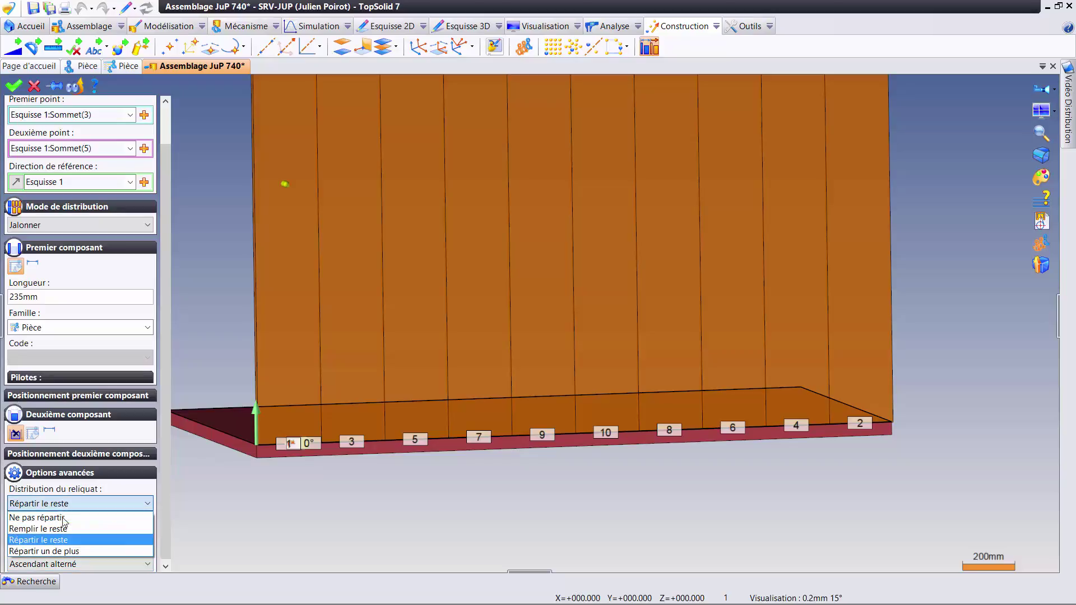
left_click(77, 554)
mouse_move(344, 432)
middle_mouse_down()
mouse_move(332, 426)
mouse_move(386, 432)
middle_mouse_up()
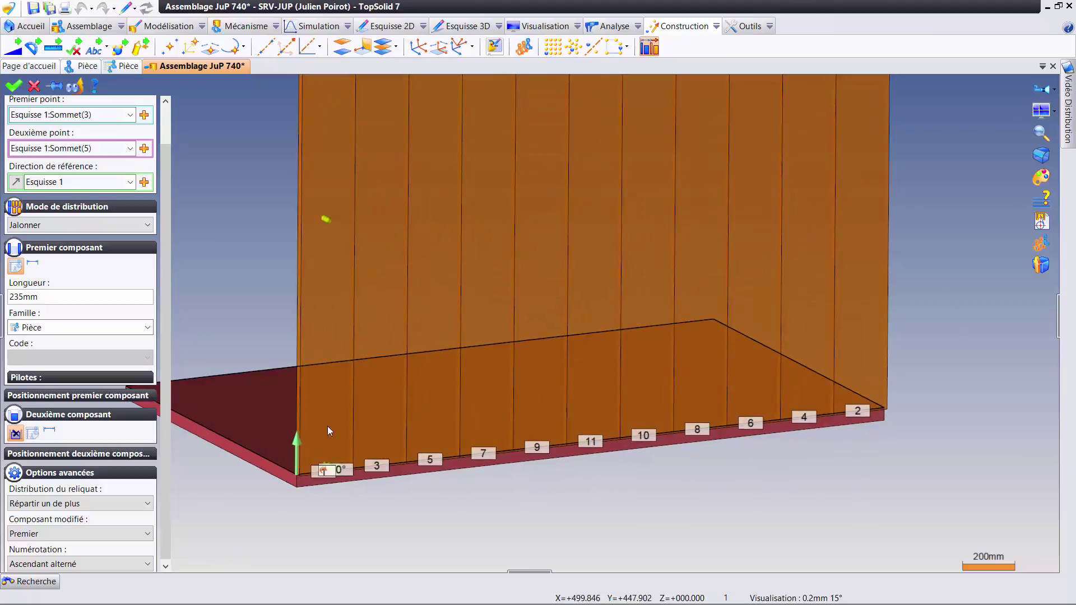
left_click(64, 296)
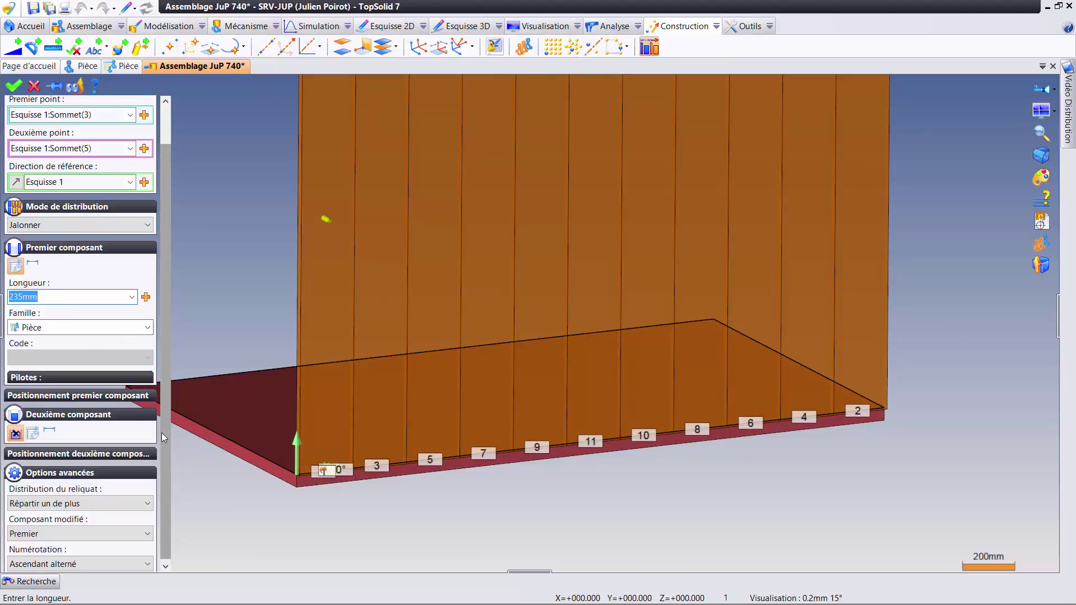
scroll(163, 442, "down", 1)
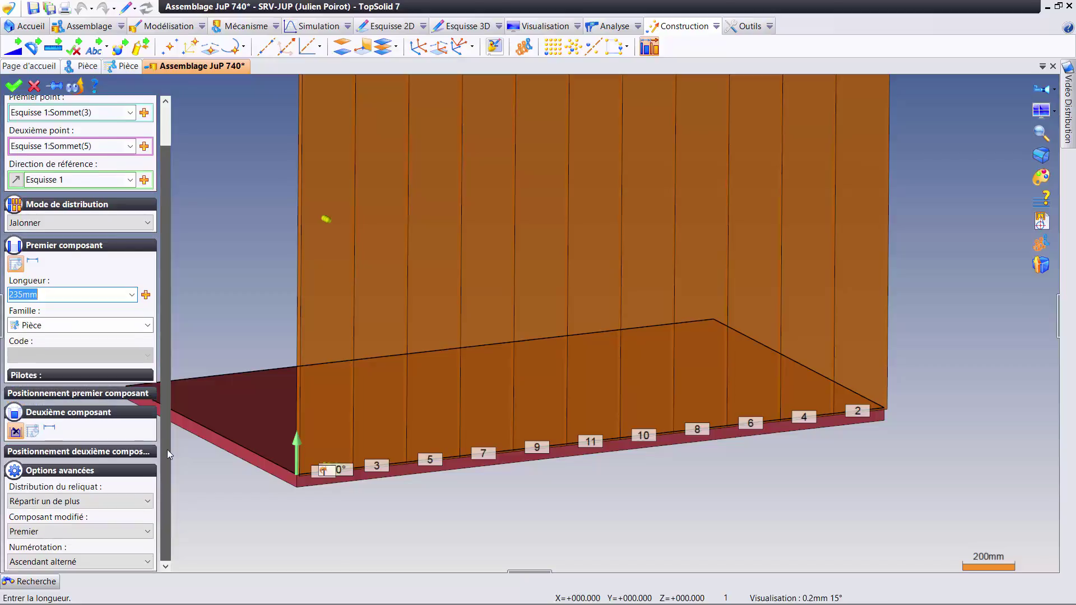
Try Ascendant numbering, then restore Ascendant alterné for the posts.
left_click(70, 563)
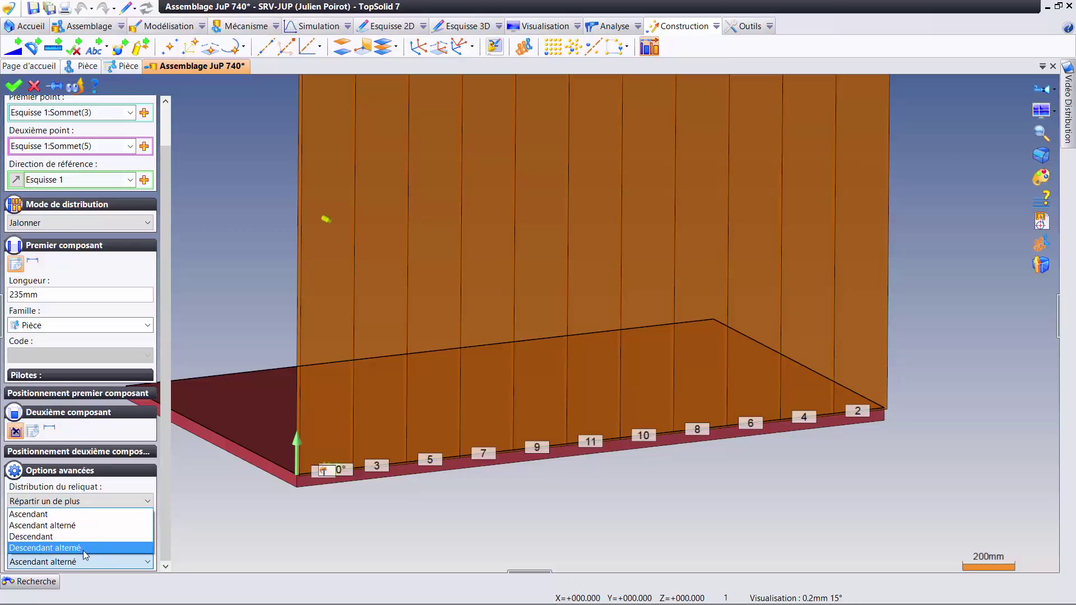
left_click(31, 515)
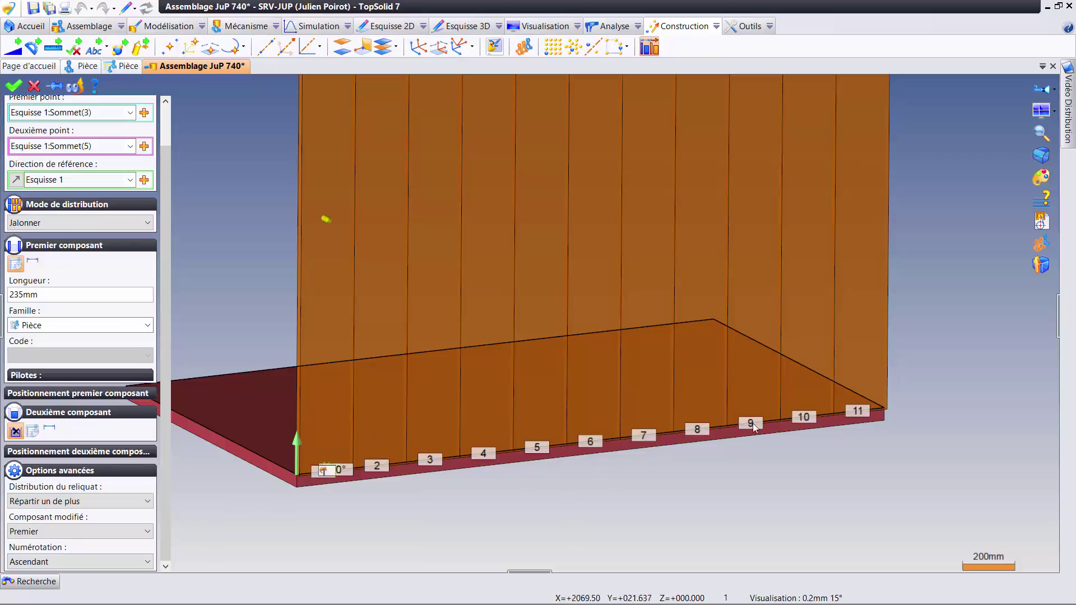
left_click(91, 562)
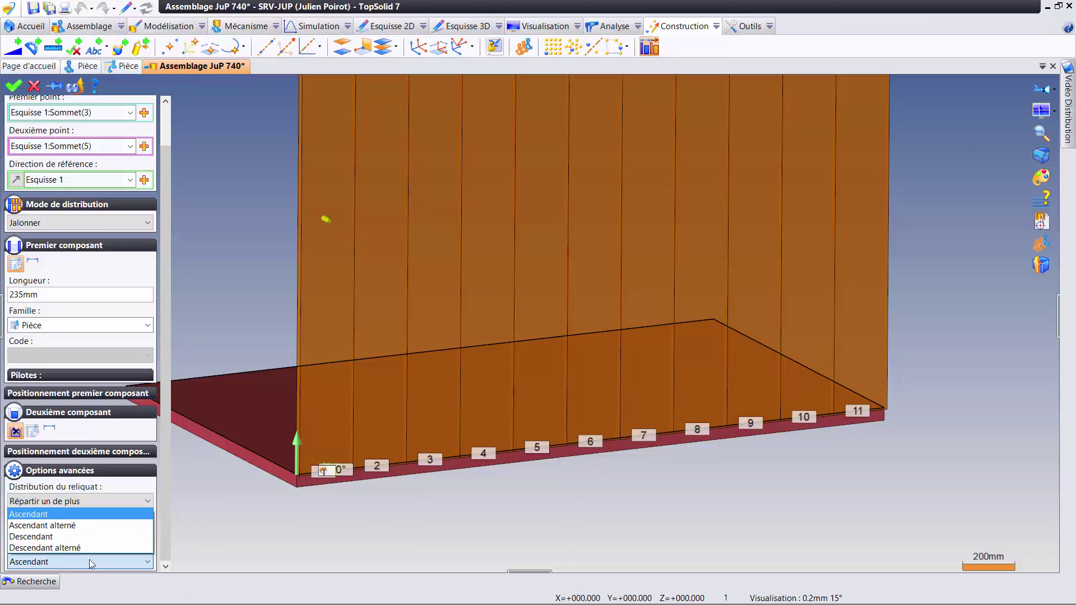
left_click(63, 526)
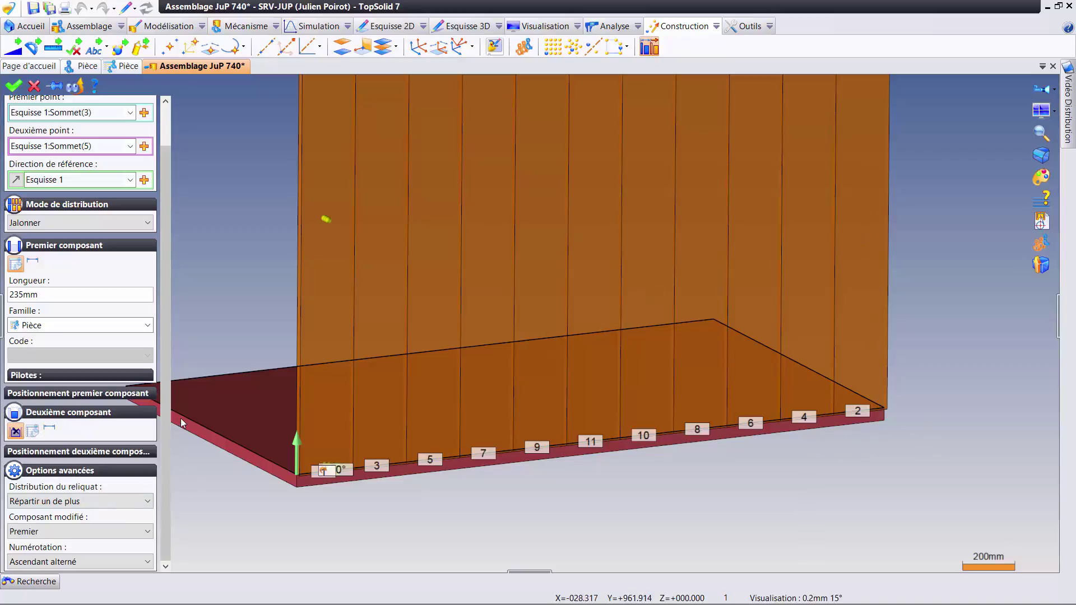
Define the second component as a 50mm length from the Pièce family.
scroll(168, 419, "up", 1)
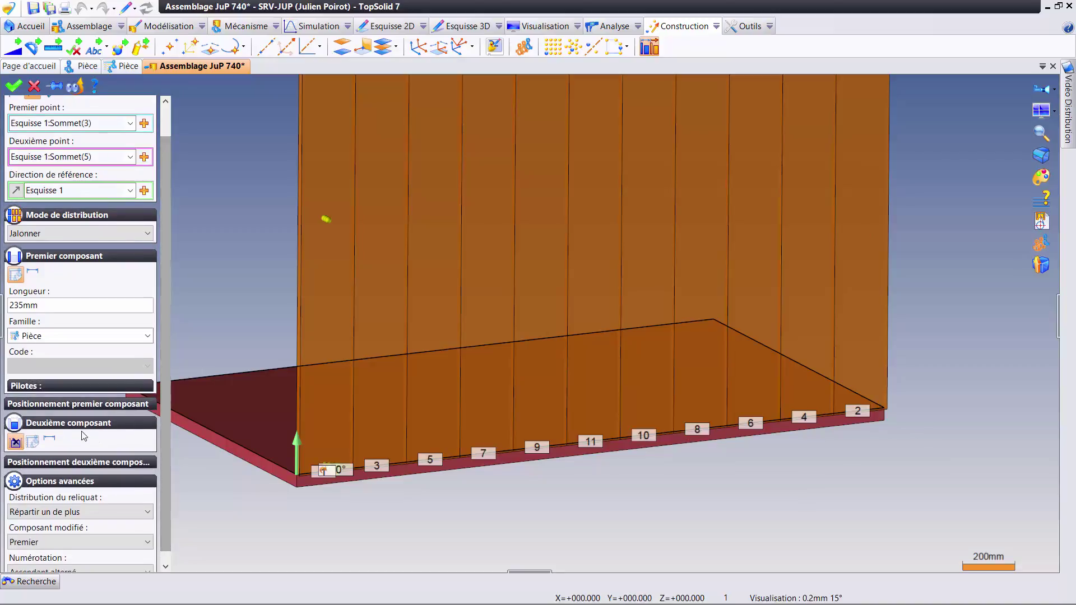
left_click(31, 442)
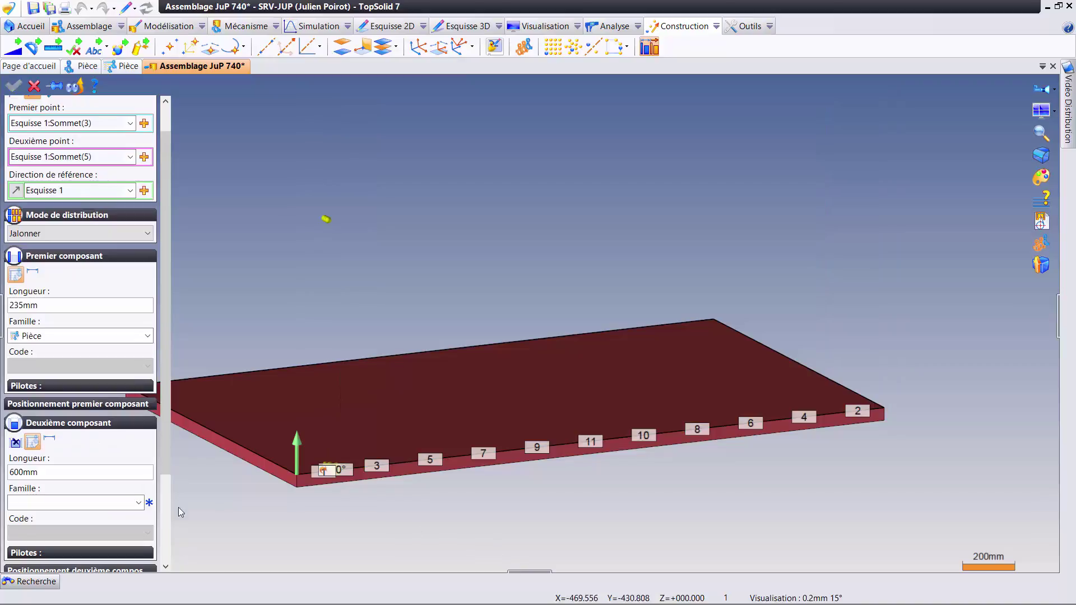
left_click(63, 473)
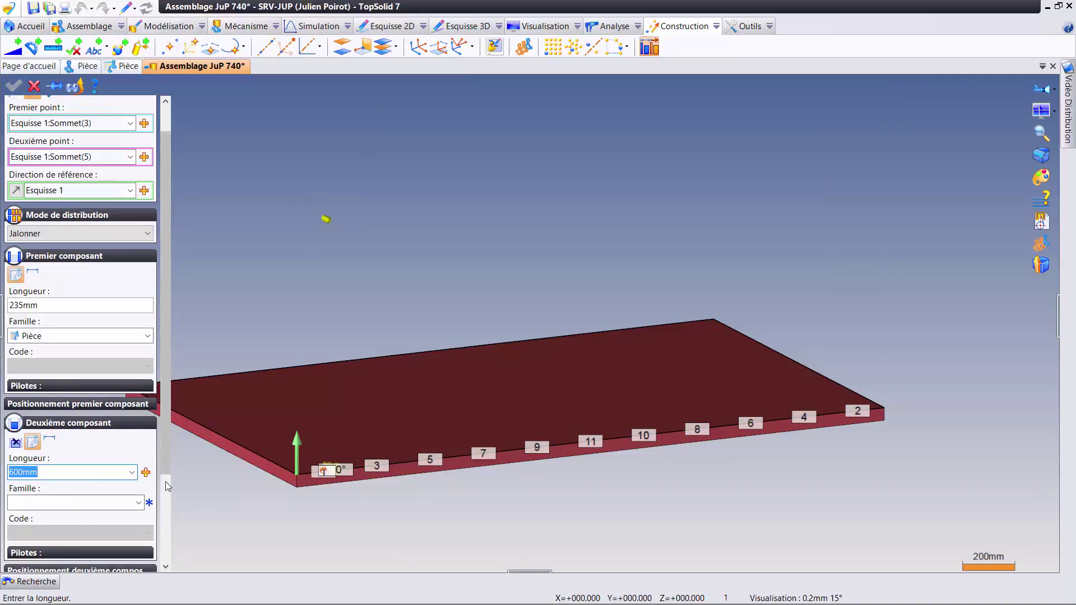
type("50")
key("Tab")
left_click(88, 503)
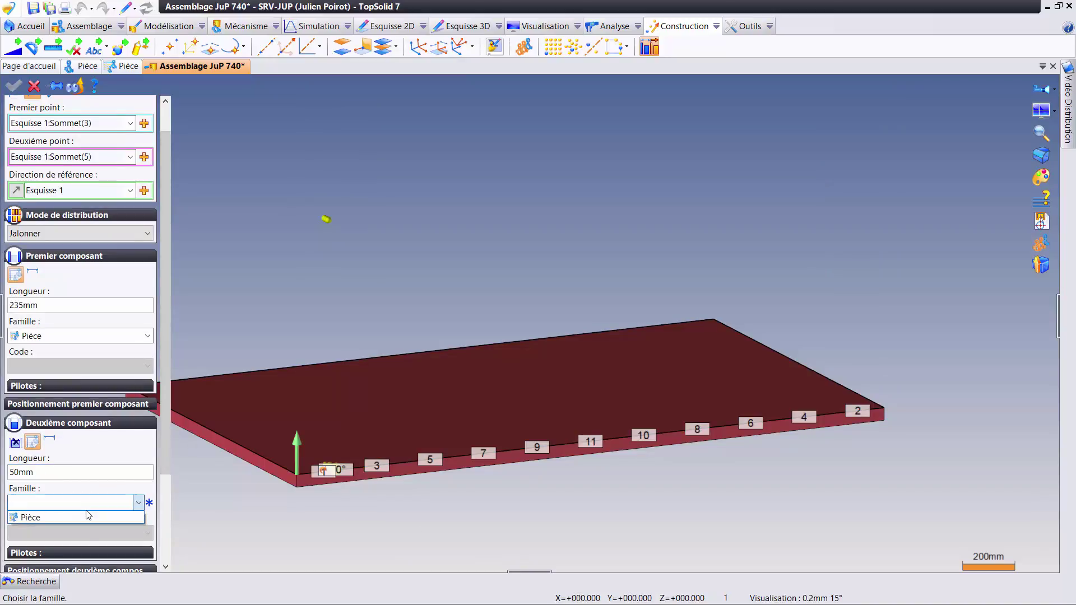
left_click(79, 517)
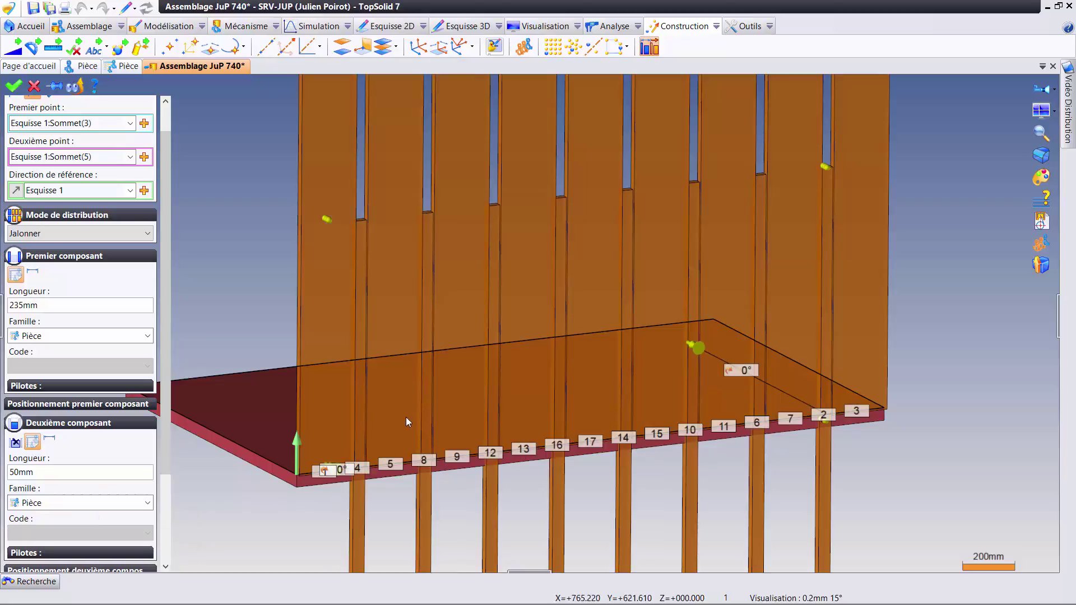
Set Composant modifié to Les deux so both components absorb the leftover.
scroll(406, 417, "down", 4)
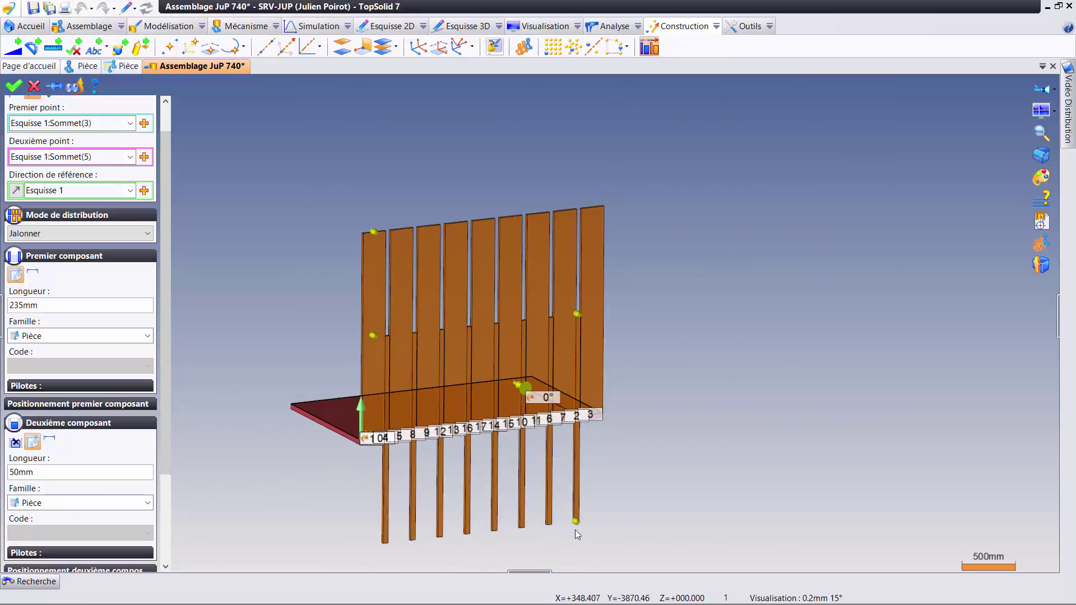
scroll(576, 531, "up", 2)
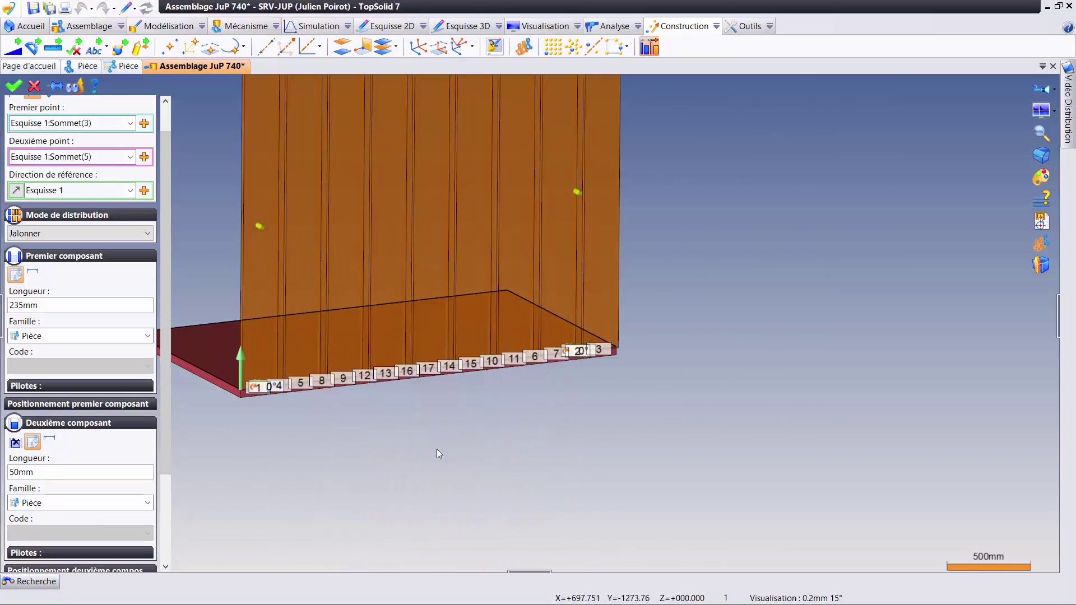
scroll(414, 392, "down", 2)
scroll(336, 236, "up", 4)
middle_click_drag(332, 211, 327, 297)
scroll(290, 235, "up", 2)
scroll(324, 266, "up", 2)
scroll(317, 260, "up", 1)
scroll(297, 239, "down", 2)
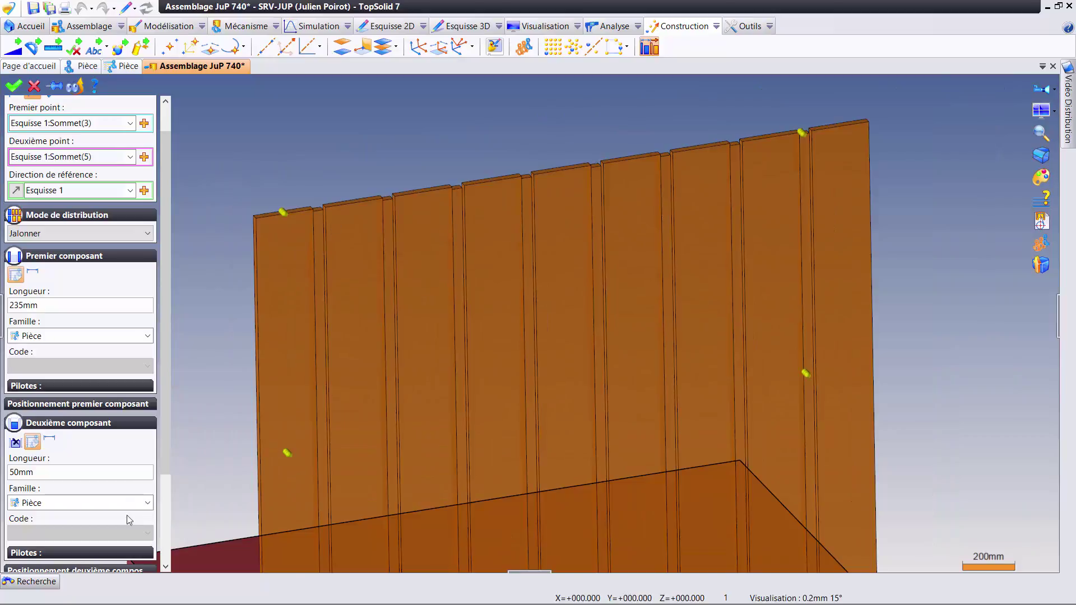
scroll(162, 447, "down", 2)
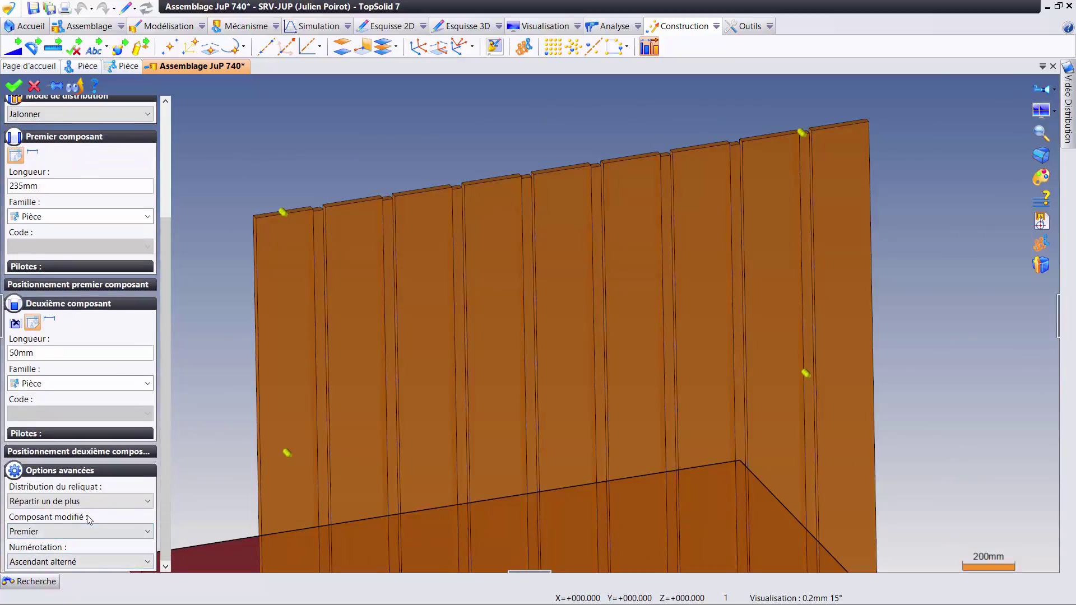
scroll(359, 301, "down", 1)
scroll(423, 350, "down", 1)
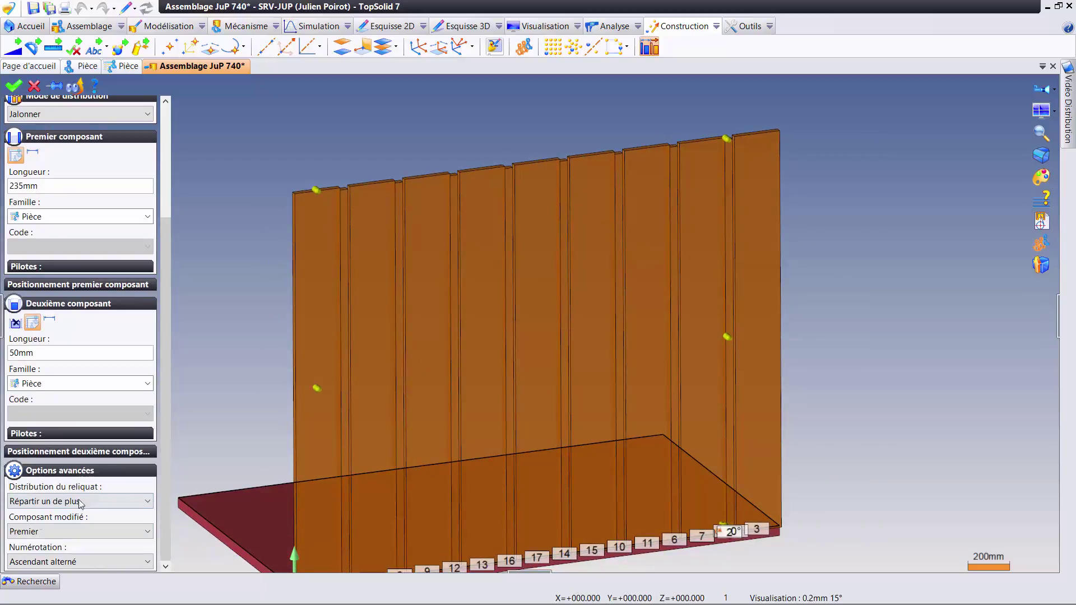
left_click(33, 537)
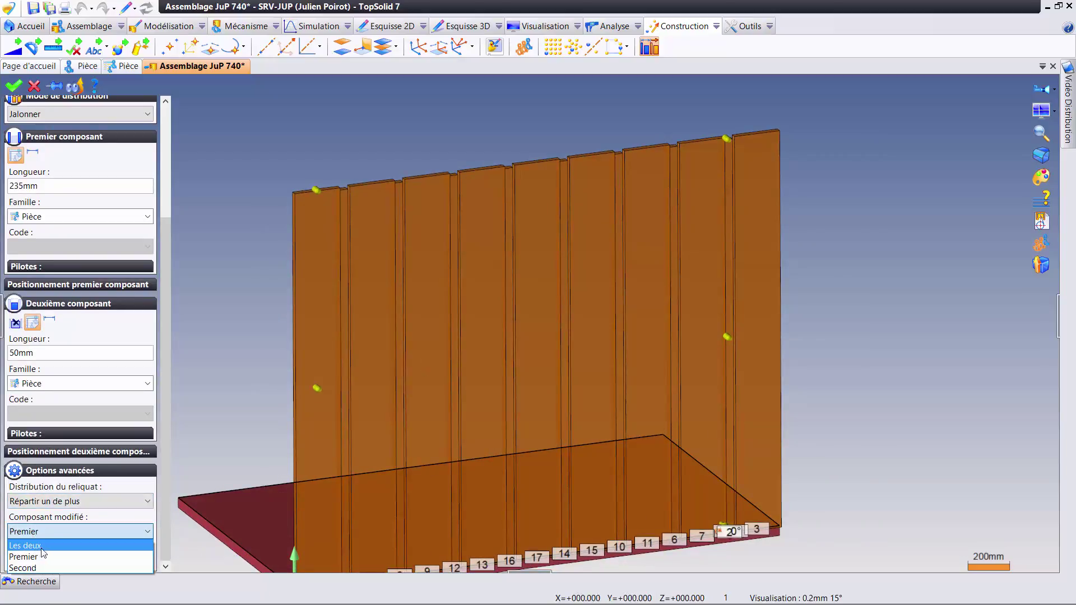
left_click(17, 546)
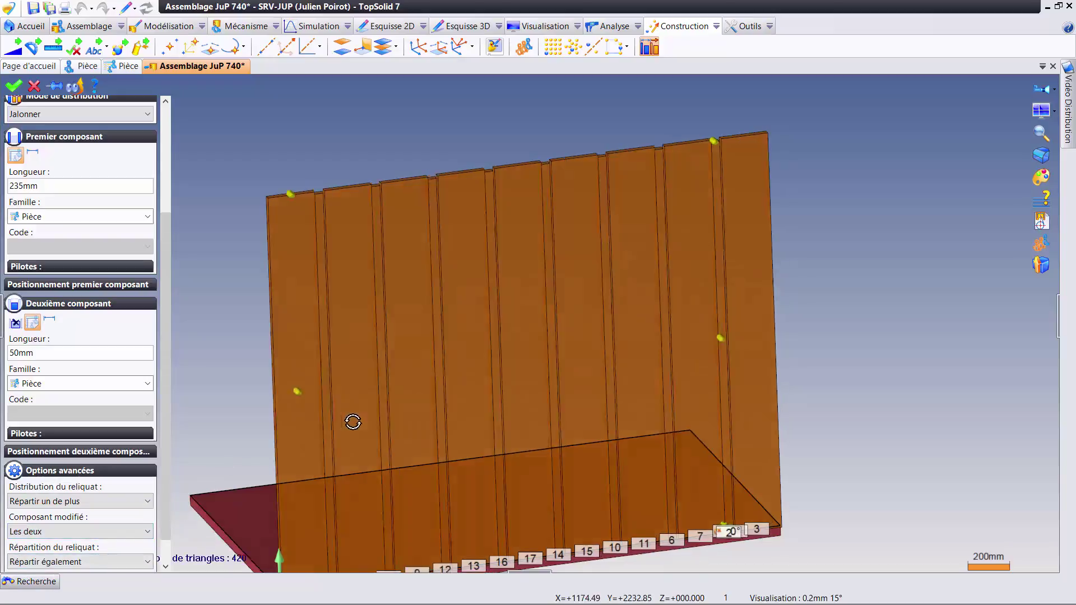